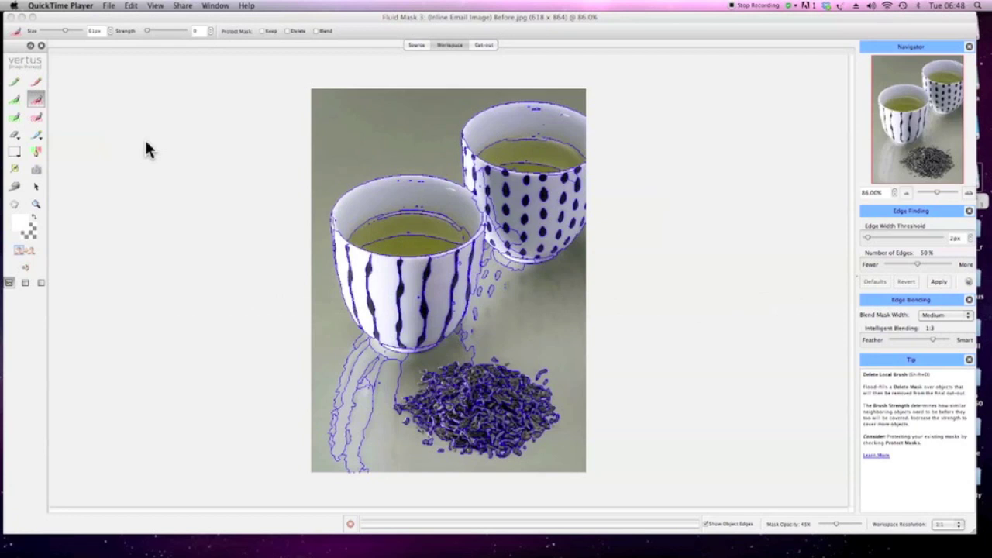
Paint a delete mask over the grey background around the cups and tea leaves with the Delete Local Brush.
left_click(36, 94)
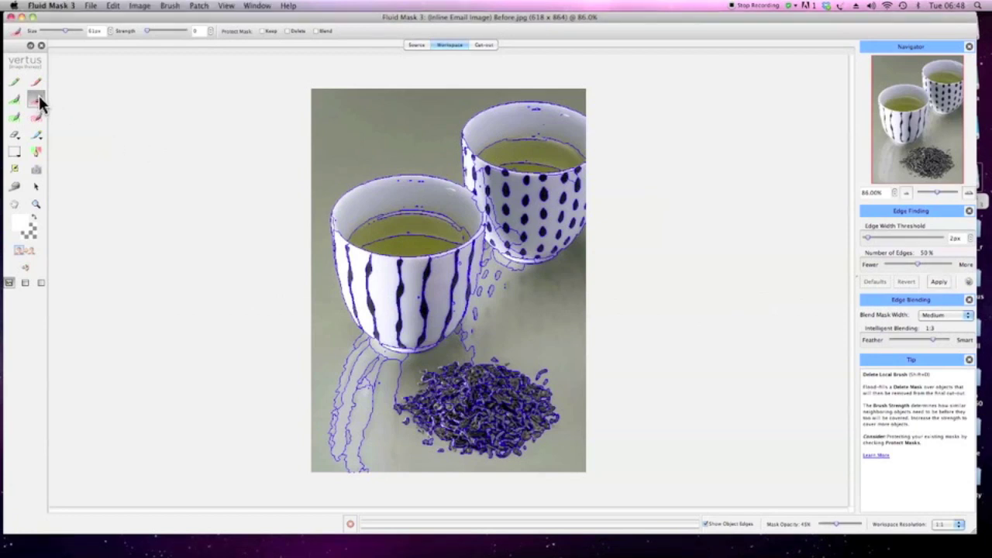
left_click(361, 133)
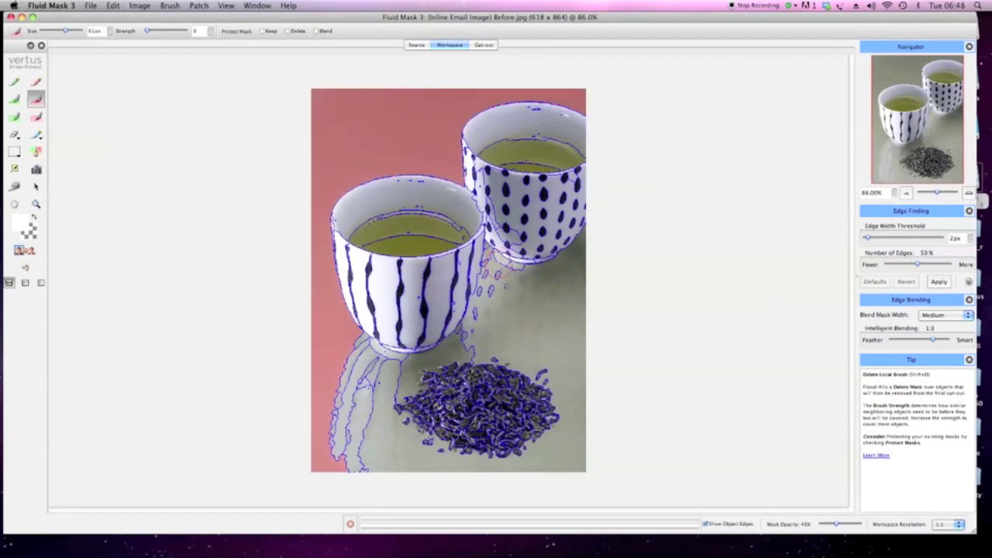
left_click_drag(496, 268, 469, 339)
mouse_move(387, 367)
left_mouse_down()
mouse_move(365, 351)
mouse_move(353, 358)
mouse_move(340, 399)
mouse_move(355, 462)
mouse_move(371, 384)
left_mouse_up()
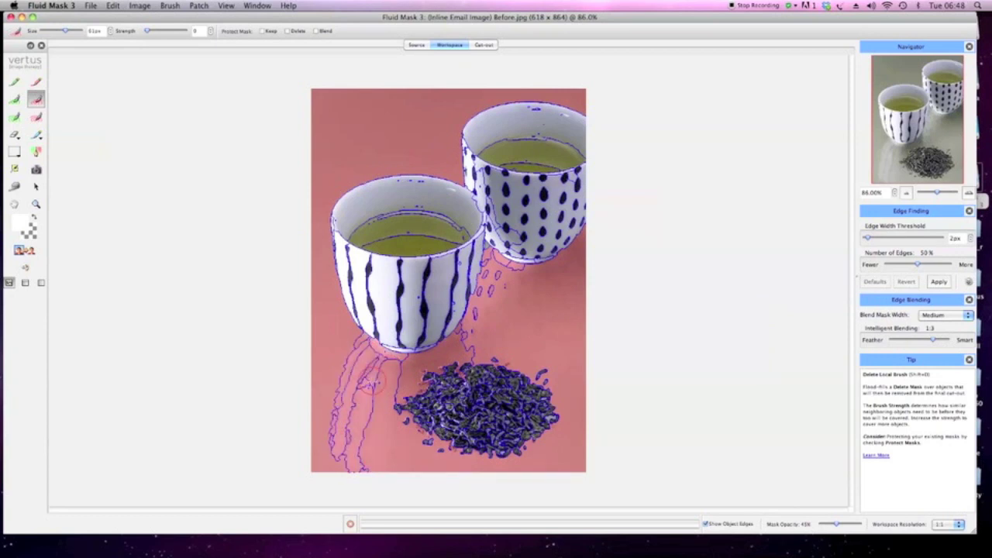
Reduce the Delete Local Brush to 1 px and mask the small background gap between the two cups for deletion.
left_click_drag(66, 31, 44, 32)
key("super+plus")
key("super+plus")
key("super+plus")
key("super+plus")
key("super+plus")
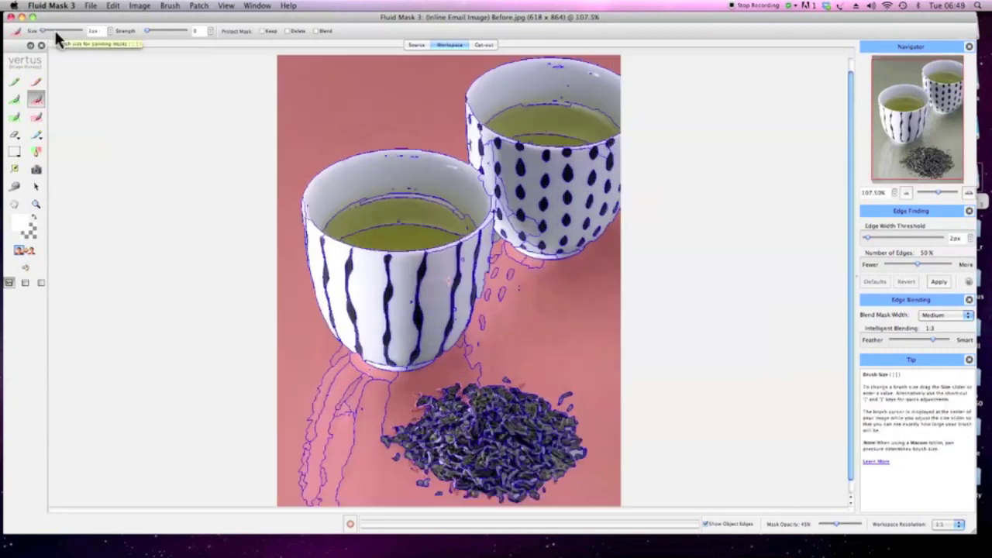
key("super+equal")
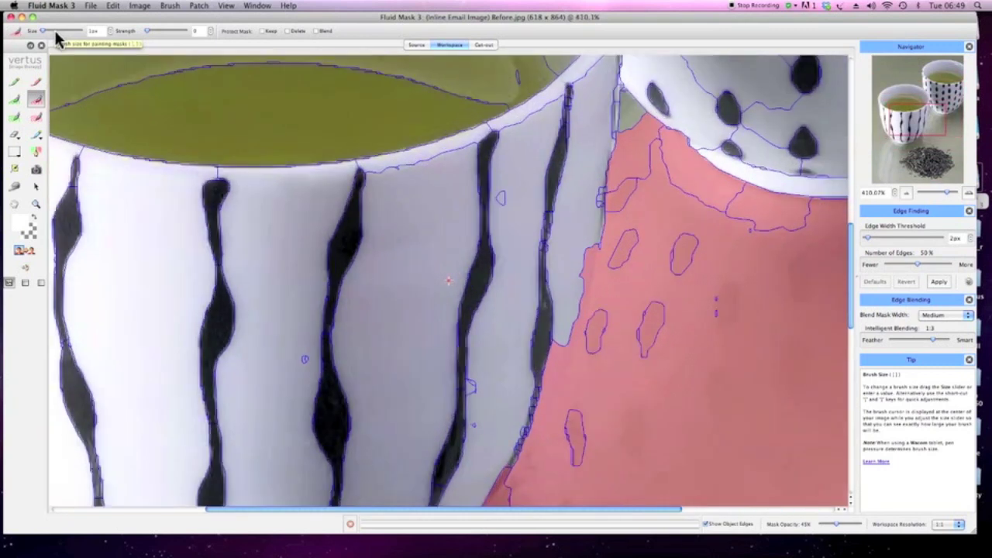
left_click_drag(628, 114, 630, 99)
Mark the small background gaps along the edge of the tea-leaf pile for deletion.
key("h")
left_click_drag(678, 368, 538, 166)
mouse_move(620, 493)
left_mouse_down()
mouse_move(612, 315)
mouse_move(518, 54)
mouse_move(520, 6)
left_mouse_up()
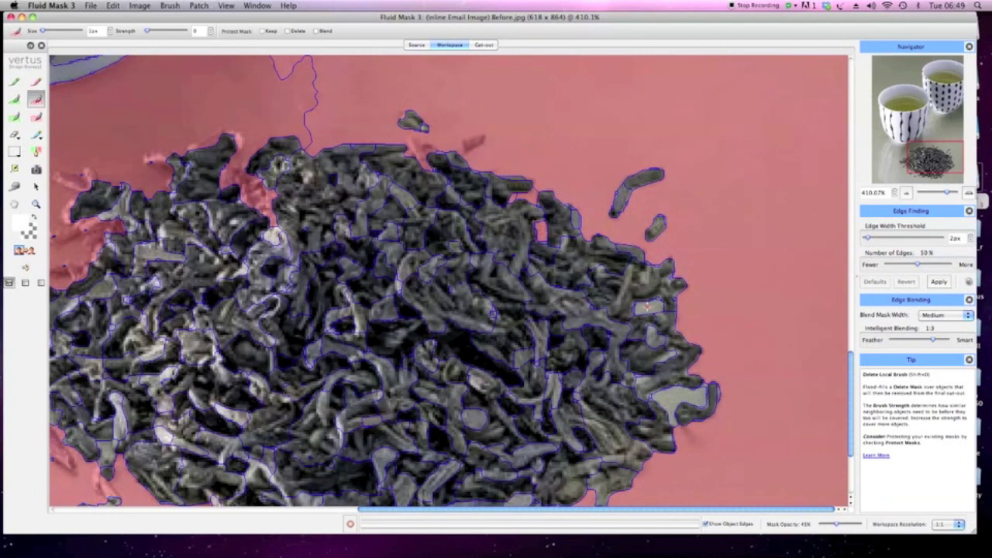
key("space")
mouse_move(525, 394)
left_mouse_down()
mouse_move(636, 148)
mouse_move(617, 311)
left_mouse_up()
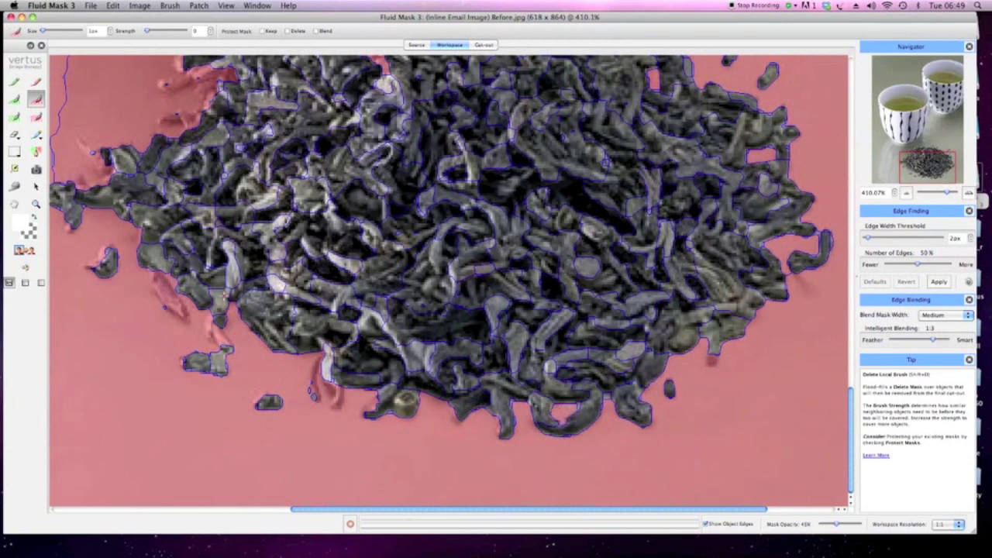
key("super+0")
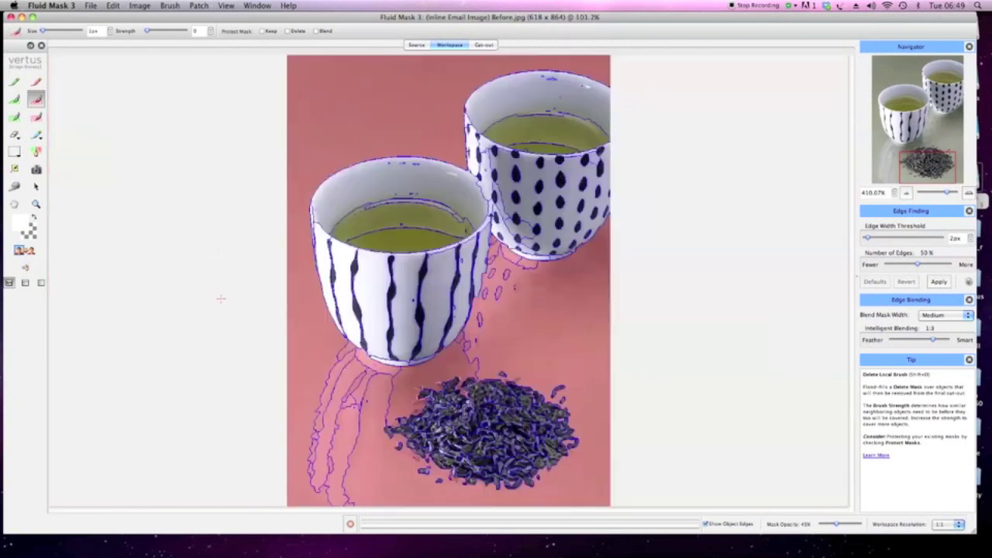
Auto-fill the unmasked areas with Keep and create the cut-out, shown on a checkerboard background.
left_click(141, 6)
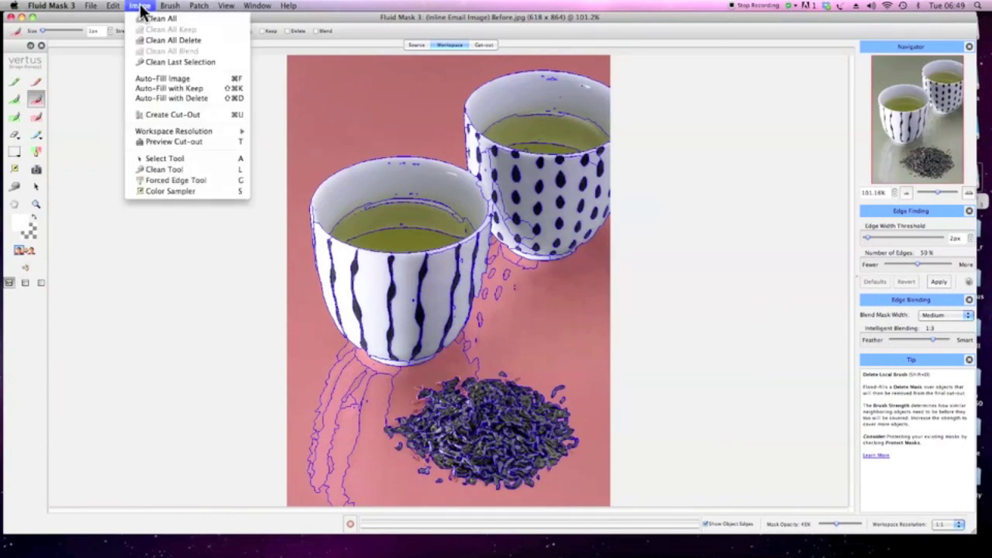
left_click(157, 88)
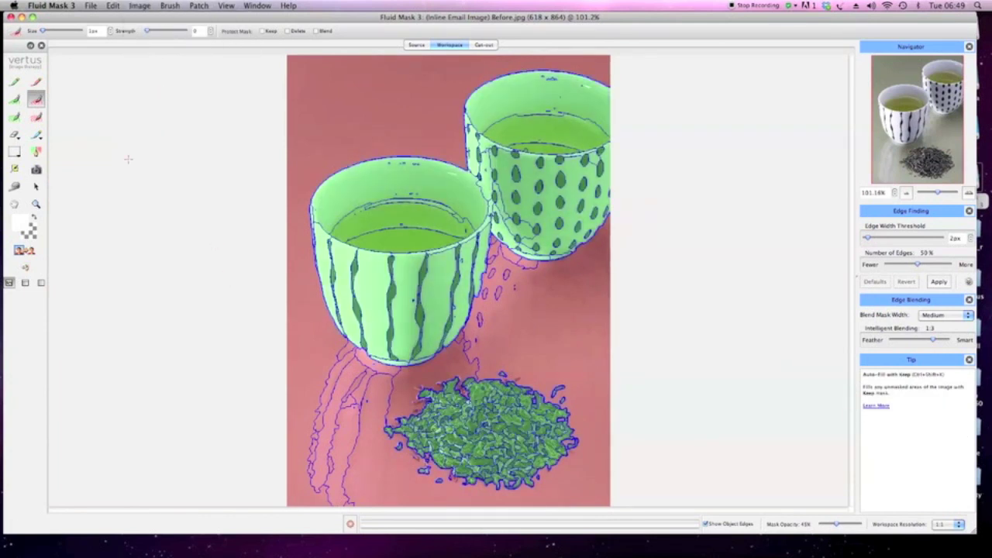
left_click(32, 245)
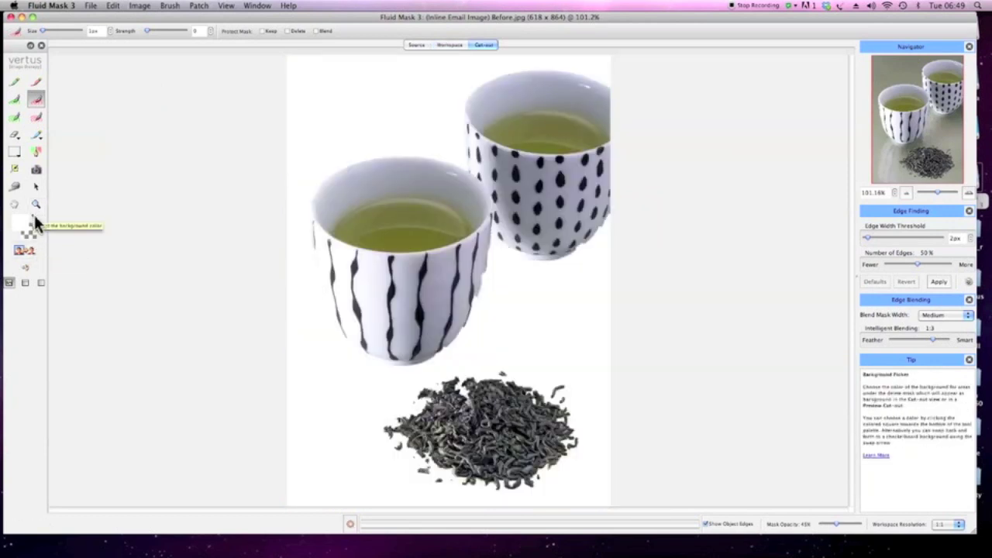
left_click(34, 215)
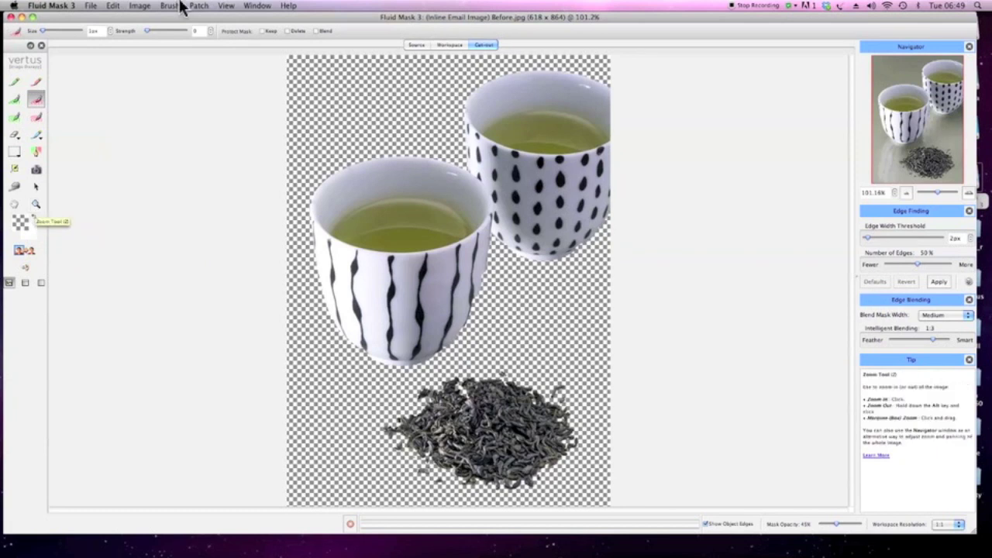
Examine the front cup's side and rim in the cut-out for edge quality at high magnification.
key("super+plus")
key("super+plus")
key("super+plus")
key("super+plus")
key("super+plus")
key("super+equal")
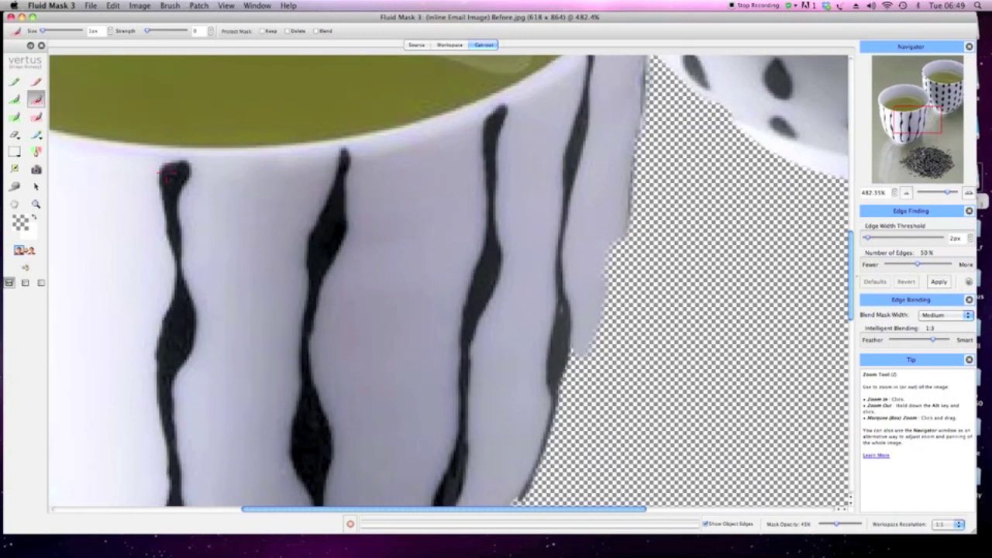
key("h")
left_click_drag(115, 133, 487, 260)
mouse_move(228, 137)
left_mouse_down()
mouse_move(374, 282)
mouse_move(370, 313)
left_mouse_up()
key("shift+d")
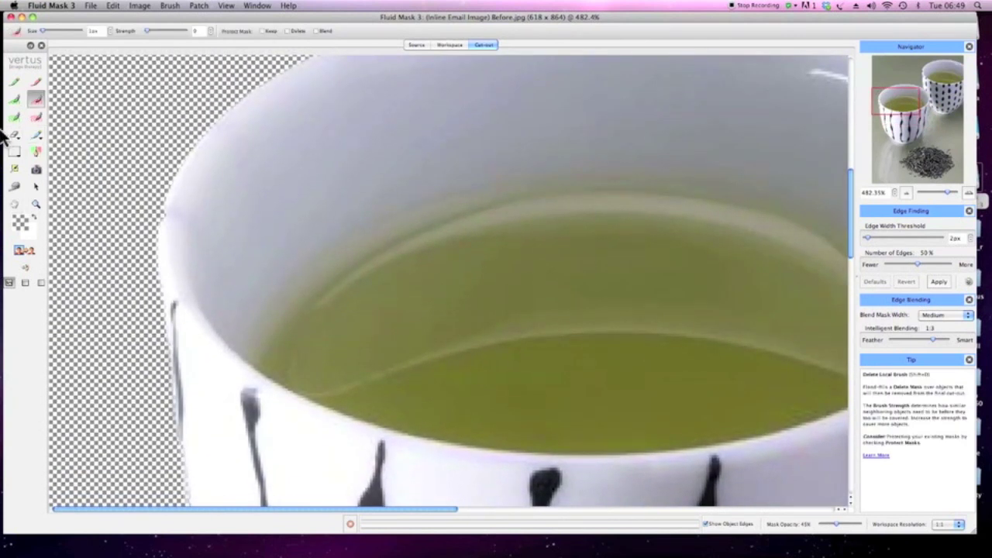
Lower the workspace mask opacity to about 25% and set the Blend Mask Width to None.
left_click(36, 151)
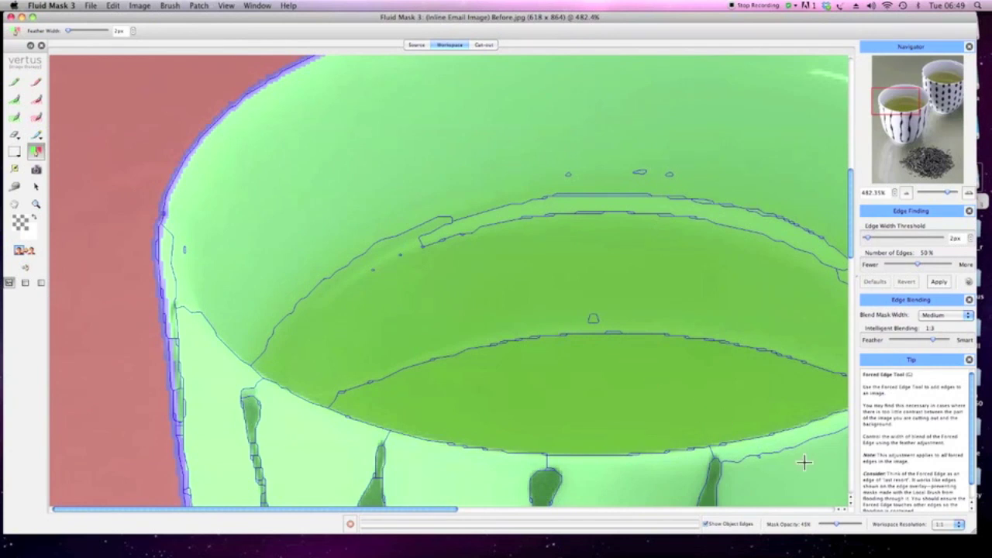
left_click_drag(842, 527, 829, 529)
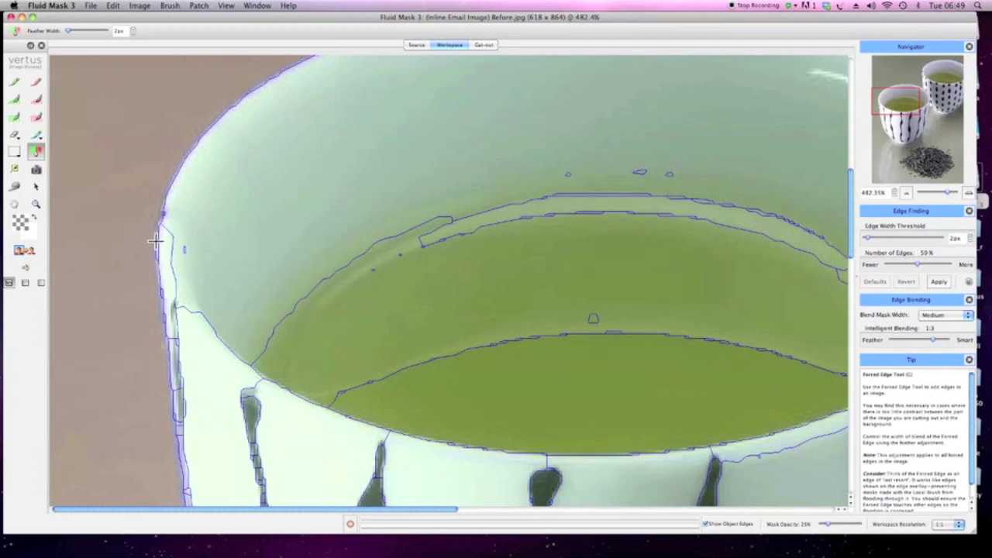
left_click(22, 82)
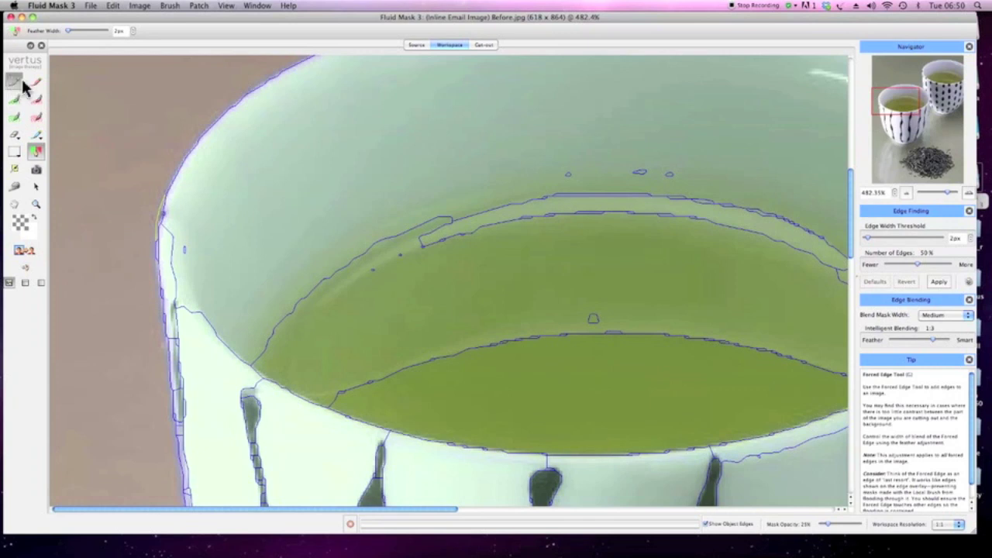
left_click(967, 314)
left_click(953, 298)
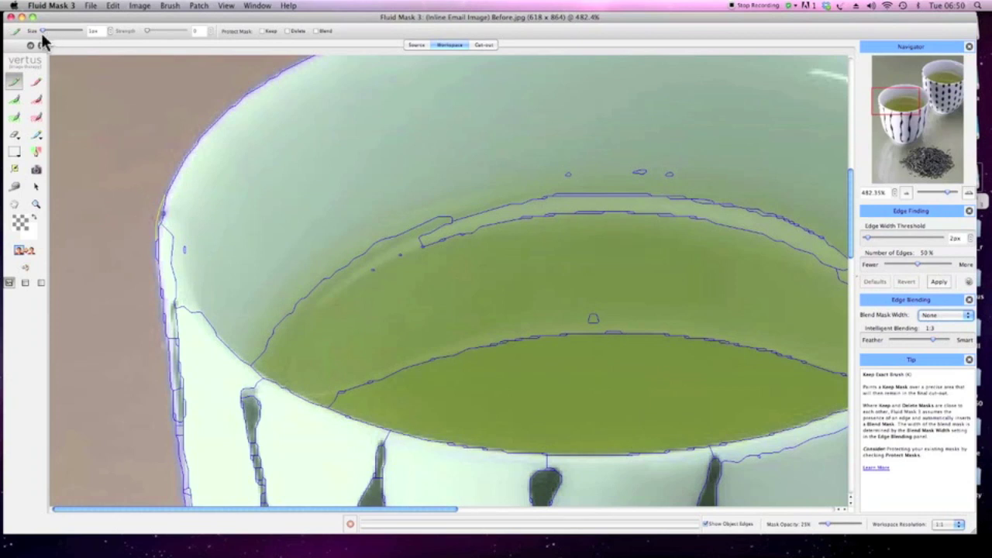
Set the Keep Exact Brush to 16 px, test one dab on the front cup's rim and undo it.
left_click_drag(44, 29, 50, 29)
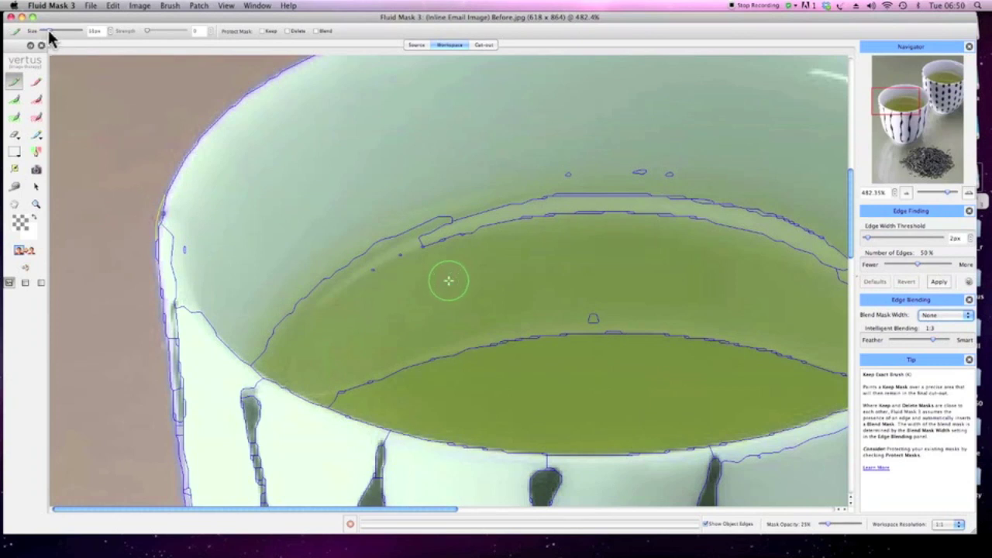
left_click(183, 213)
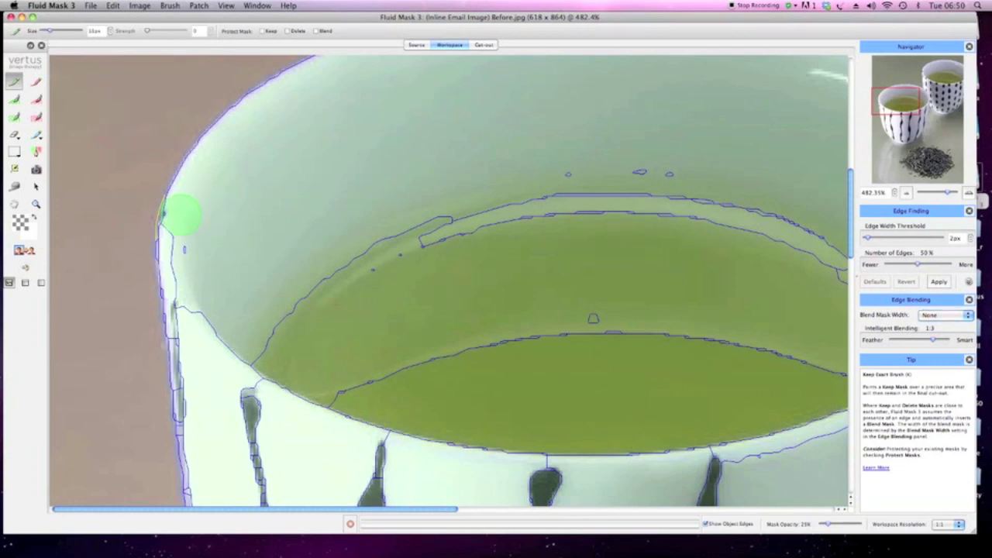
key("super+z")
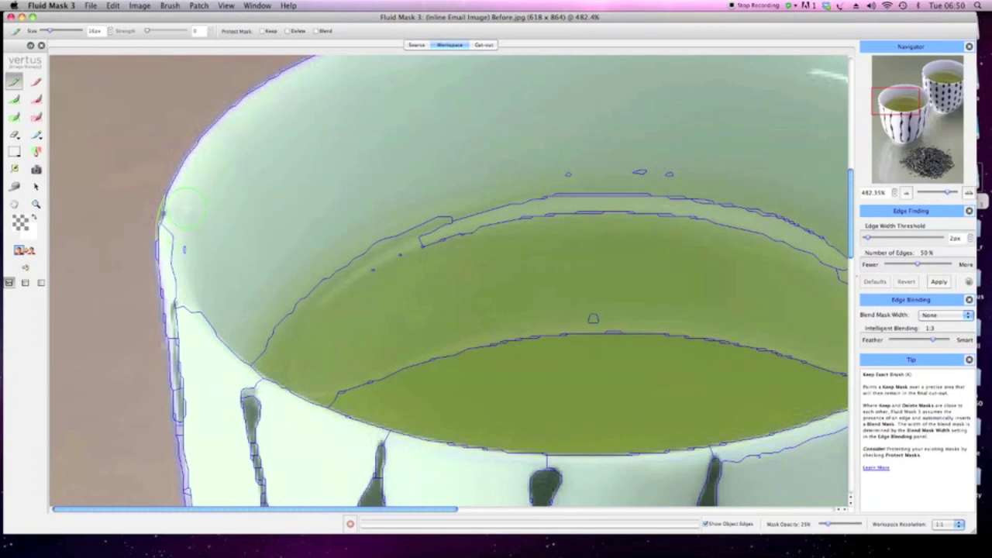
Recreate the cut-out and compare the front cup's outline with the source image.
left_click(35, 249)
scroll(240, 381, "down", 10)
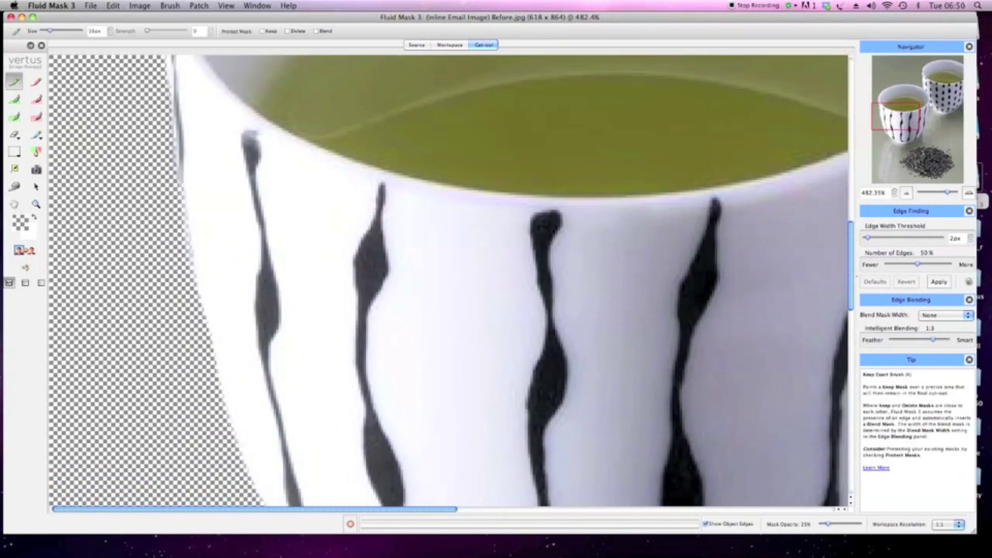
key("super+minus")
key("super+minus")
scroll(244, 381, "down", 3)
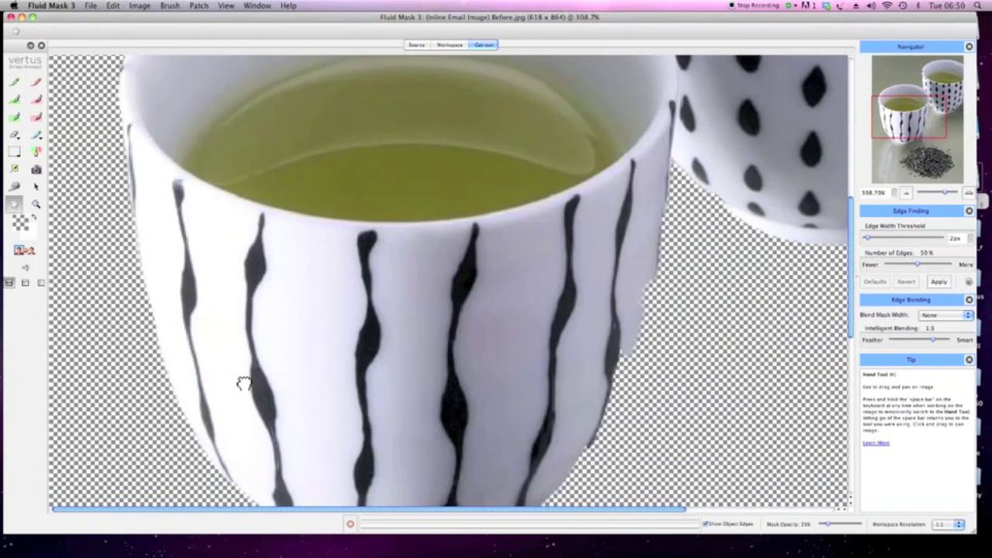
key("super+1")
key("super+3")
key("super+1")
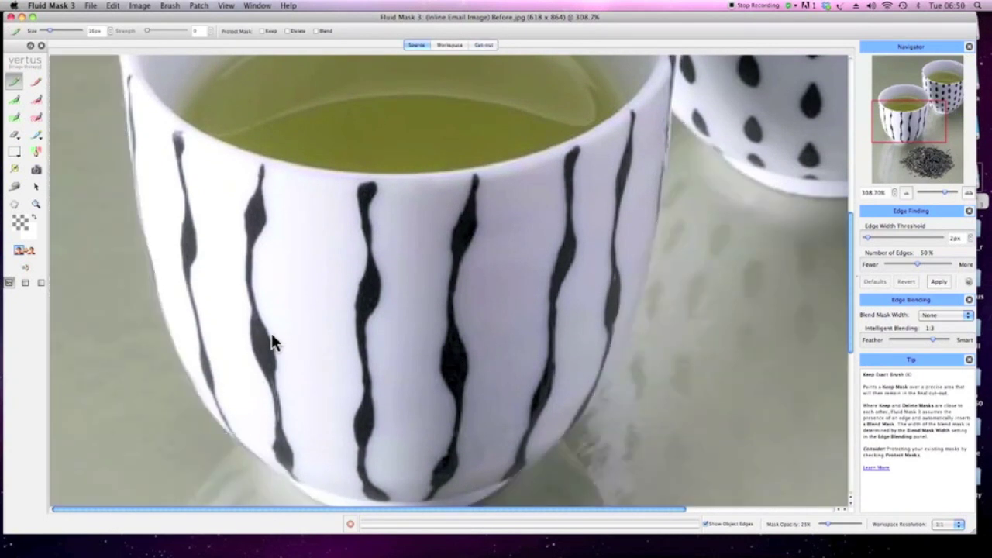
key("super+3")
key("h")
left_click_drag(357, 335, 347, 191)
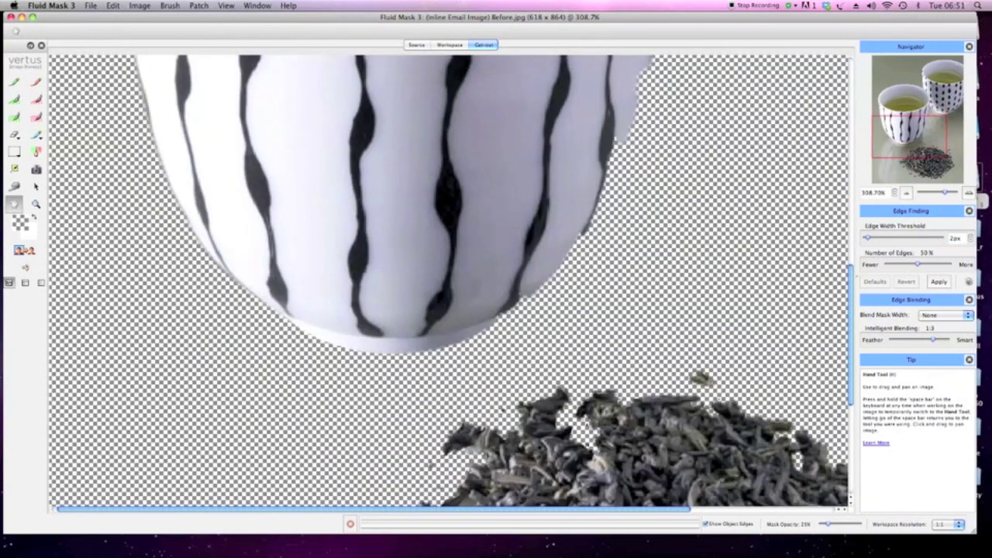
Compare the cut-out with the source along the front cup's base and the side facing the rear cup.
key("shift+k")
key("super+1")
key("super+3")
key("h")
mouse_move(474, 270)
left_mouse_down()
mouse_move(431, 261)
mouse_move(270, 317)
left_mouse_up()
left_click_drag(308, 230, 276, 300)
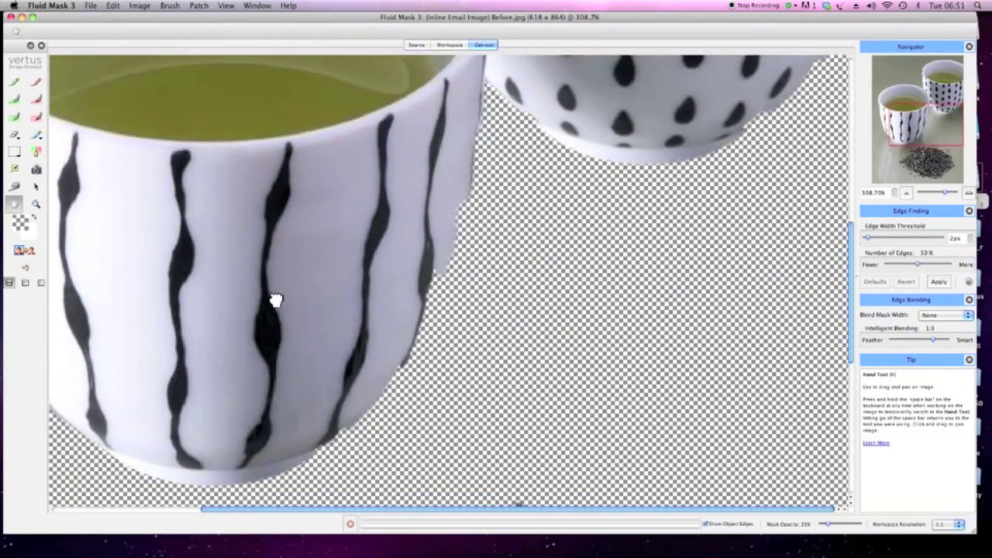
key("shift+k")
key("super+1")
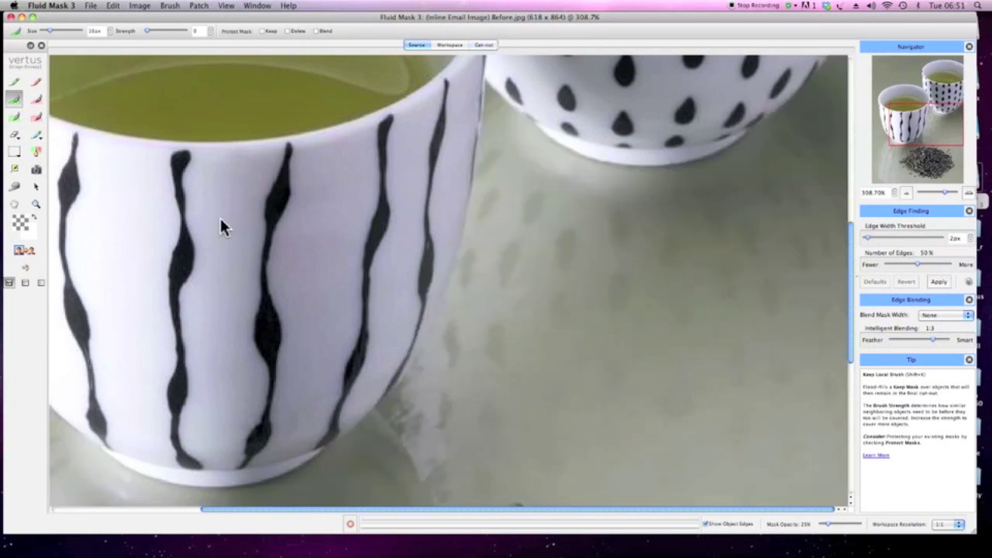
key("super+3")
key("super+1")
Draw a forced edge in the workspace along the front cup's poorly detected side, from near the base up to the rim.
key("super+2")
left_click(36, 153)
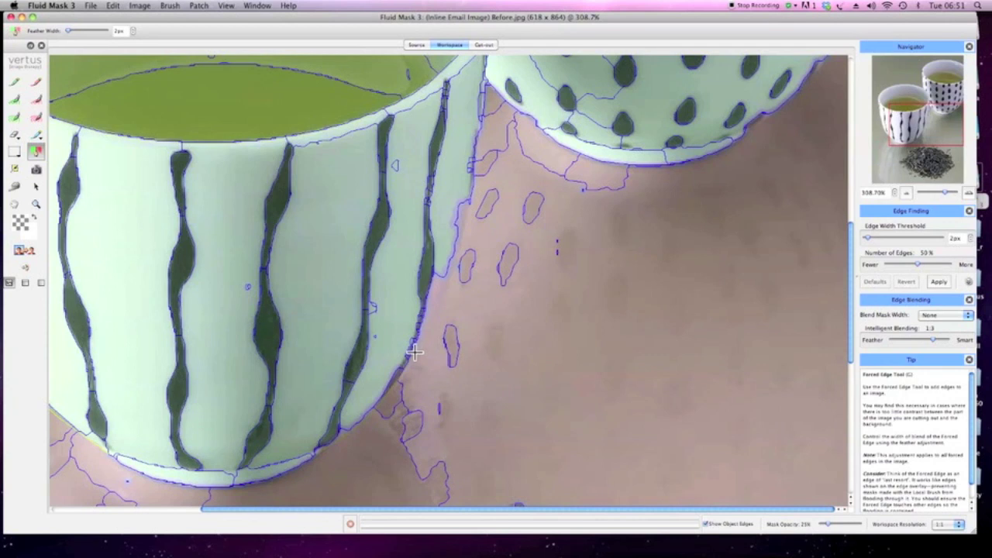
mouse_move(435, 319)
left_mouse_down()
mouse_move(462, 241)
mouse_move(485, 84)
left_mouse_up()
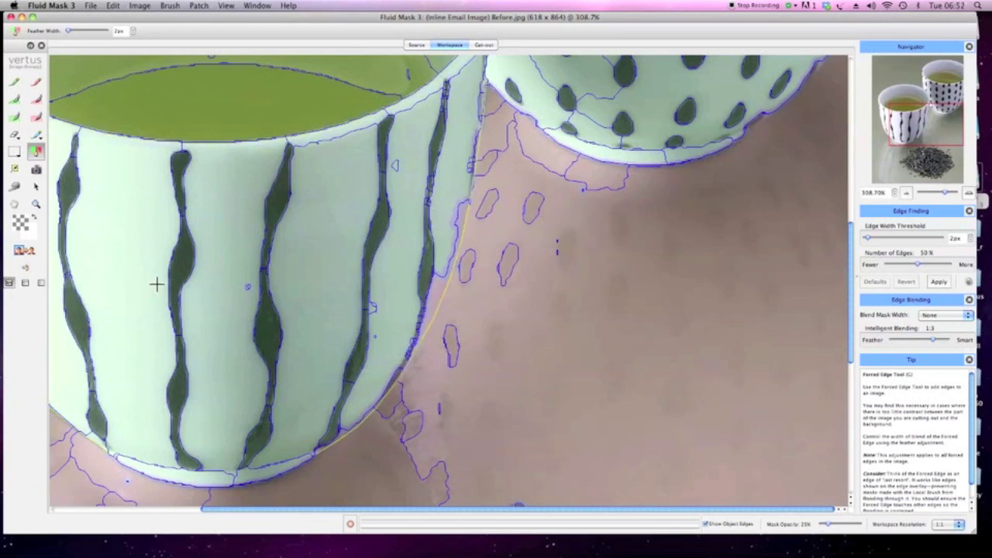
Fill the missing strip of the front cup inside the forced edge with Keep mask using the Keep Local Brush.
left_click(14, 98)
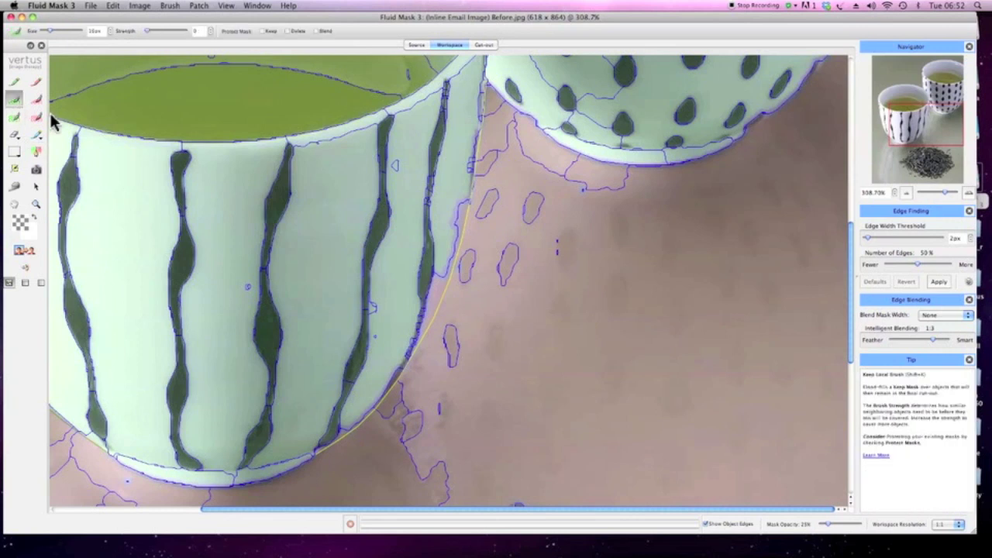
left_click(423, 295)
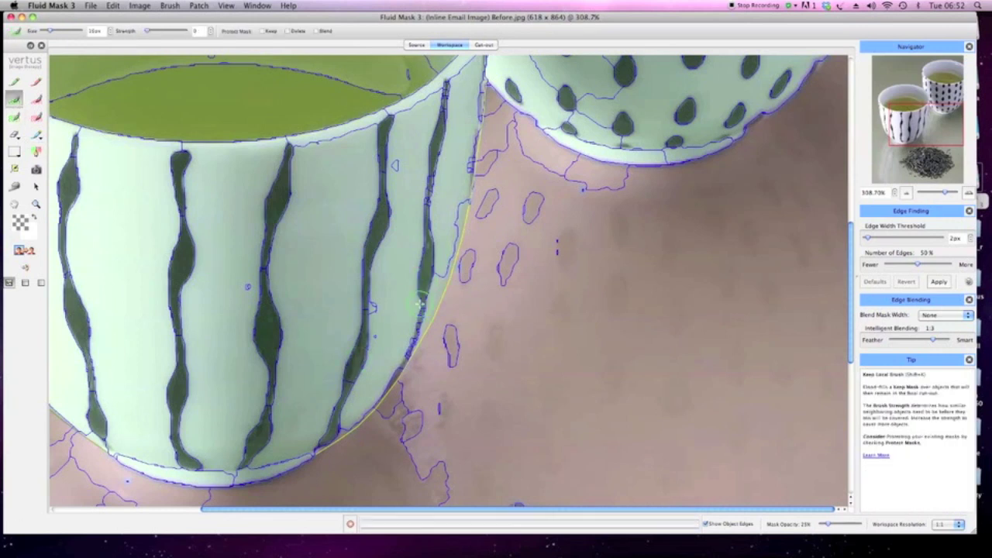
left_click_drag(402, 340, 410, 331)
left_click(386, 370)
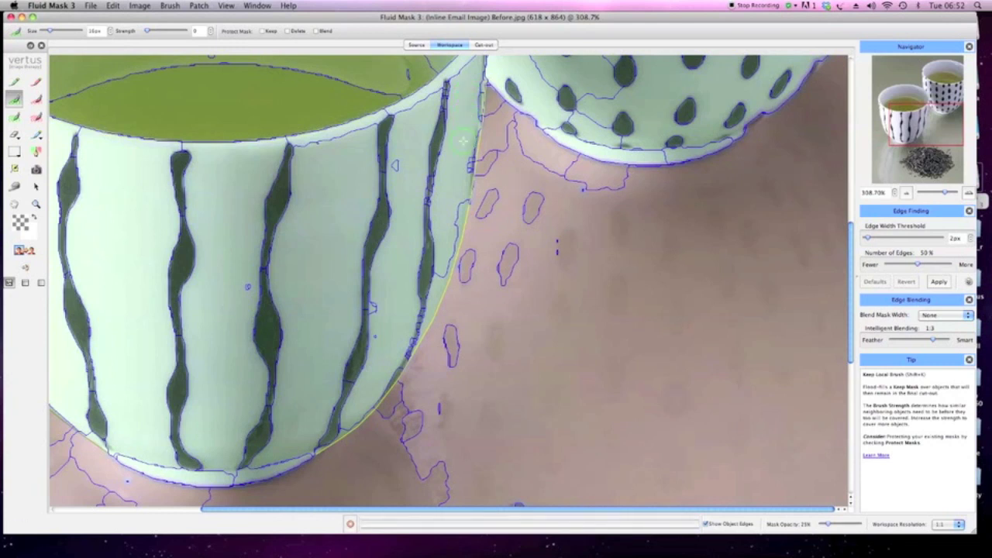
left_click_drag(462, 157, 458, 178)
Recreate the cut-out and examine the front cup's repaired side up to where it meets the rear cup.
left_click(33, 247)
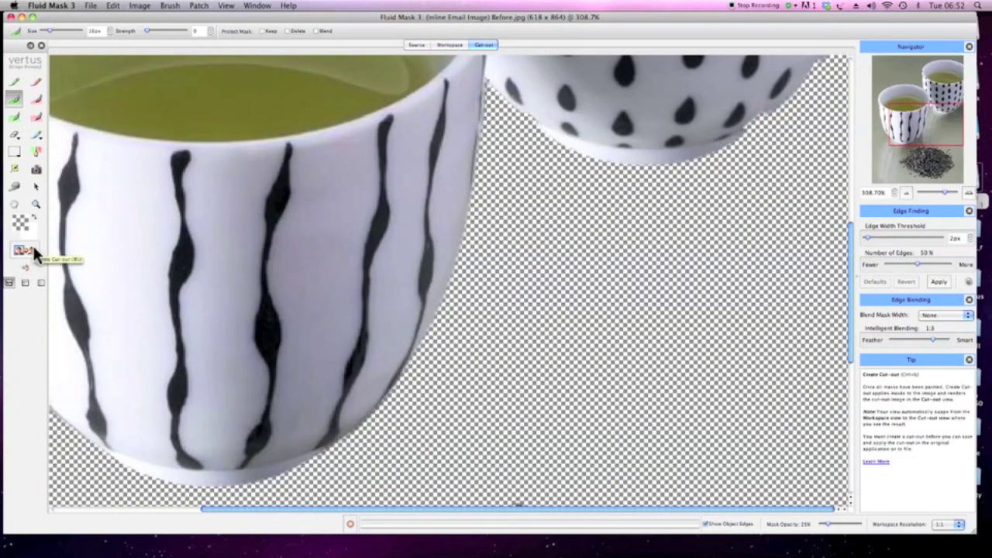
scroll(489, 242, "up", 5)
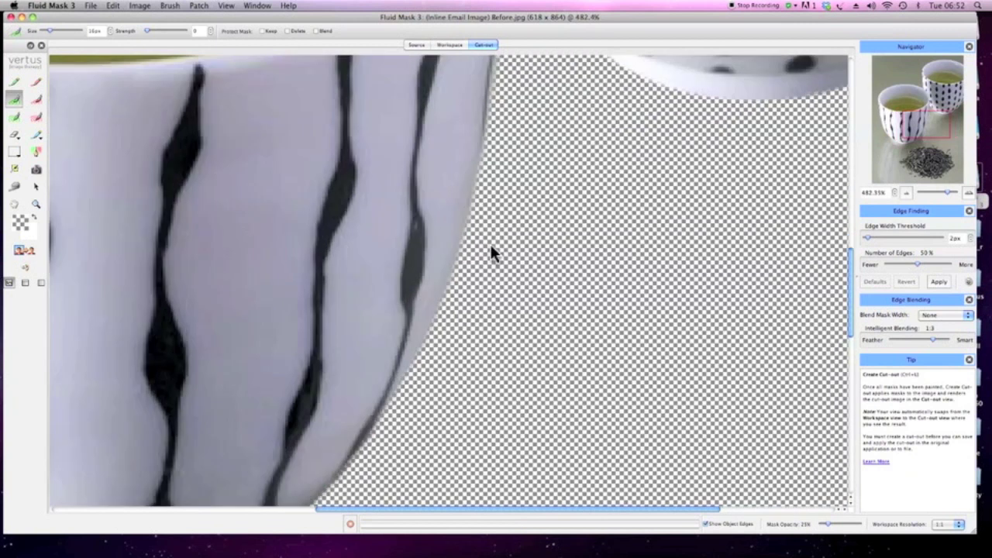
key("h")
left_click_drag(550, 217, 434, 401)
key("shift+k")
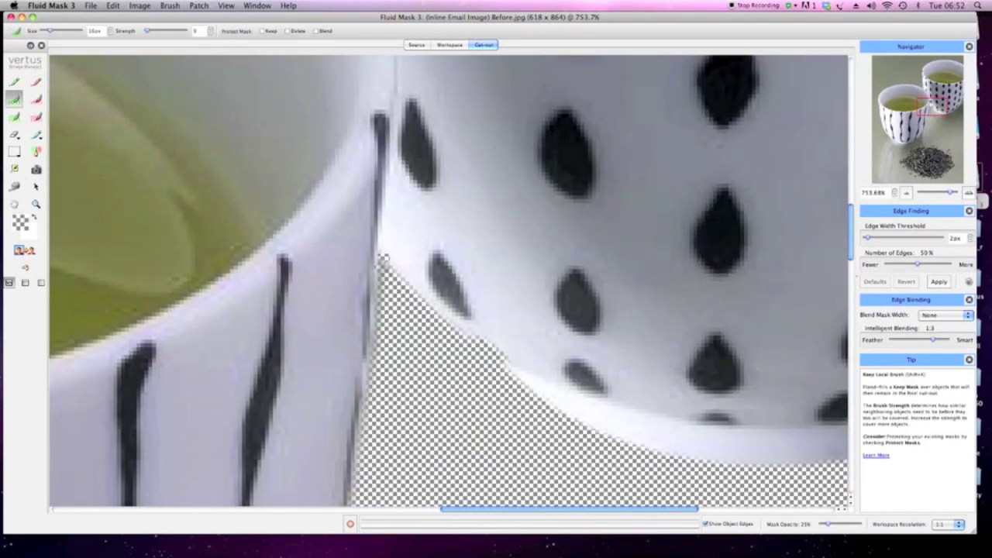
Draw a forced edge in the workspace along the rear cup's poorly detected lower edge, close to the front cup.
left_click(35, 185)
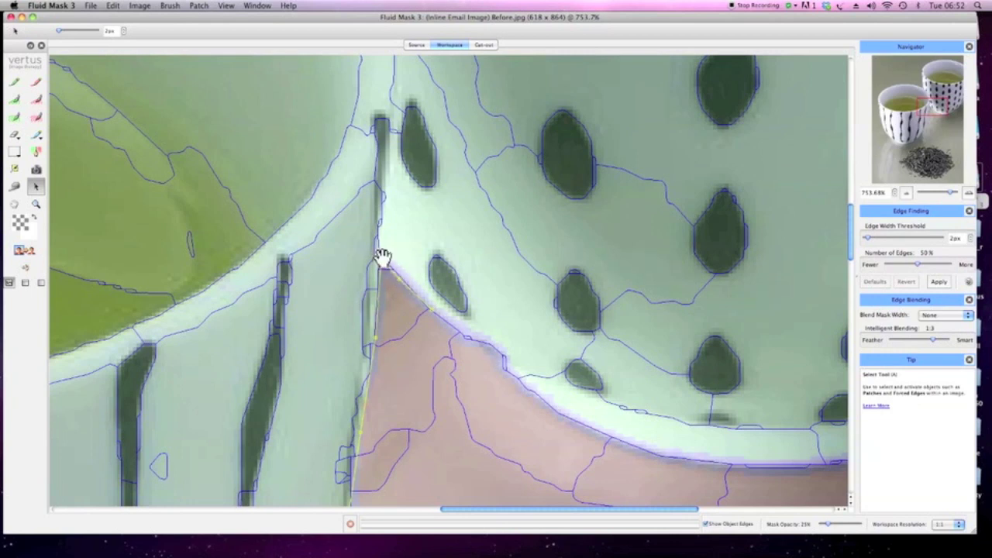
scroll(518, 459, "down", 2)
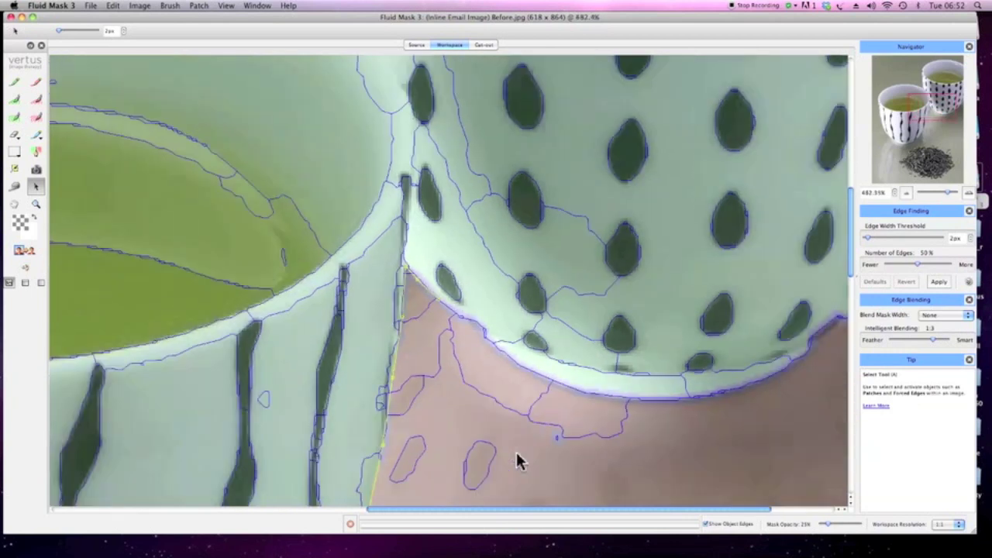
left_click_drag(549, 430, 409, 399)
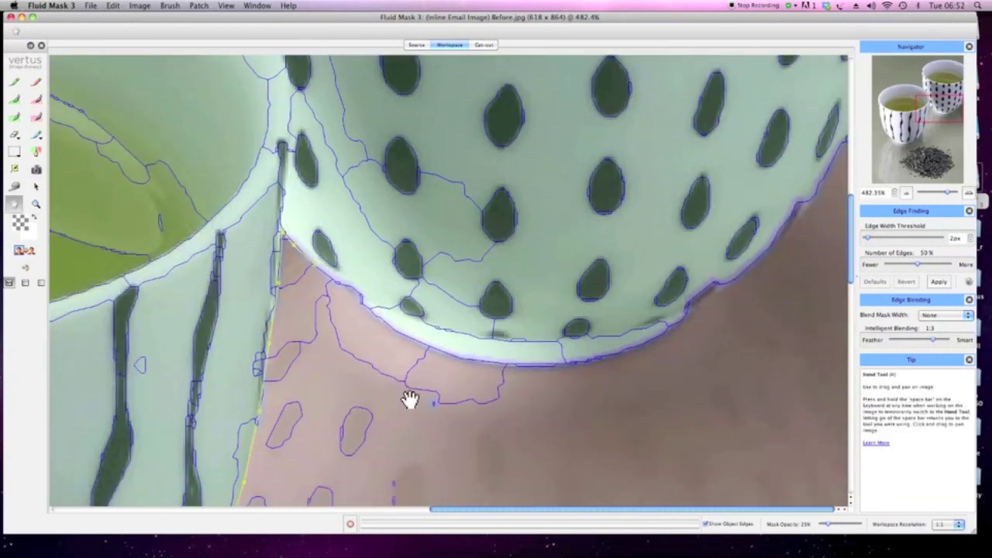
left_click(35, 152)
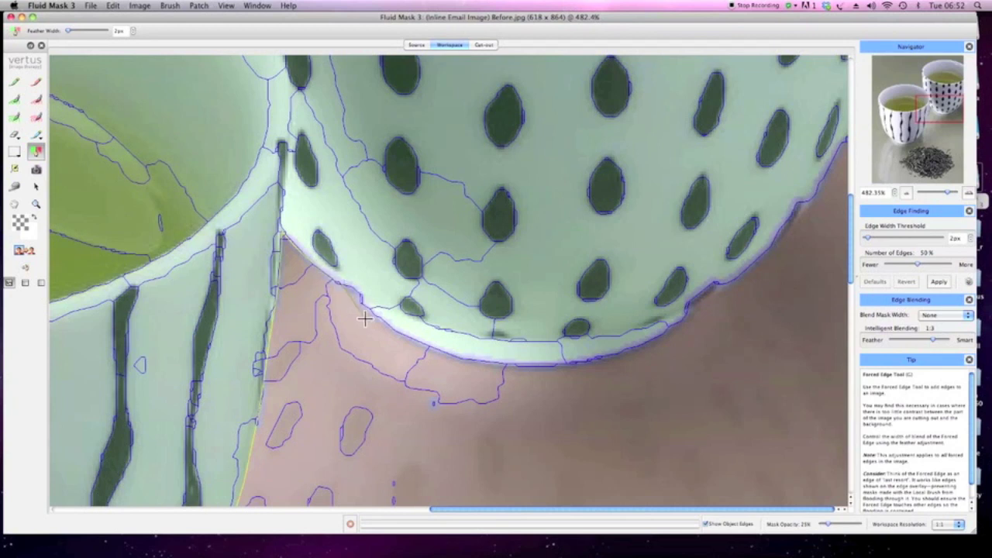
left_click_drag(365, 306, 365, 306)
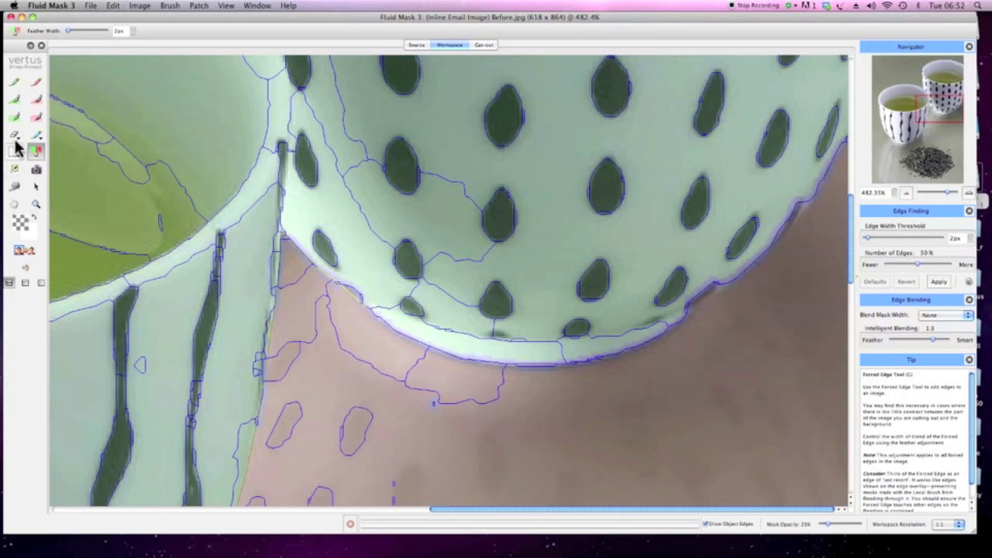
Fill the strip inside the rear cup's new forced edge with Keep mask using the Keep Local Brush, and recreate the cut-out.
left_click(15, 100)
left_click(318, 234)
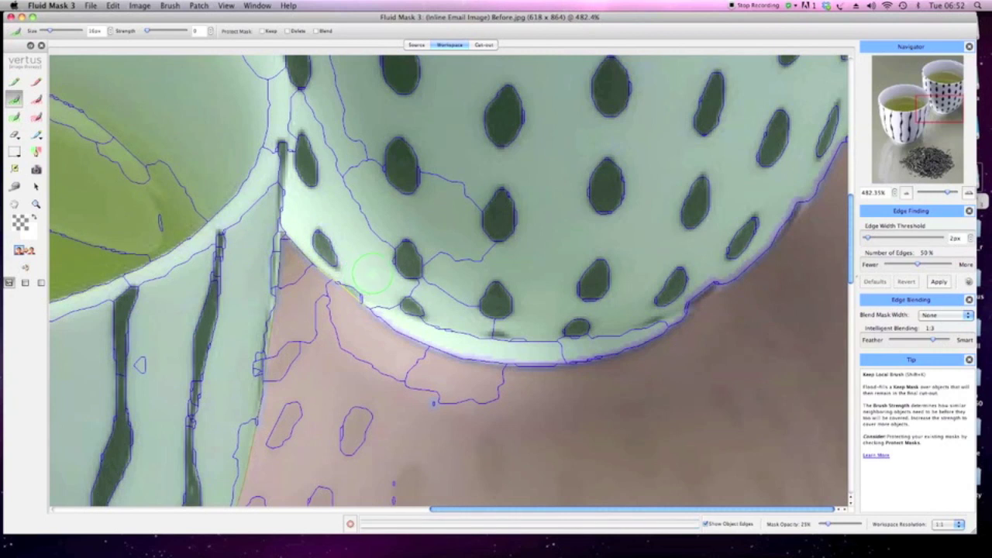
left_click(32, 249)
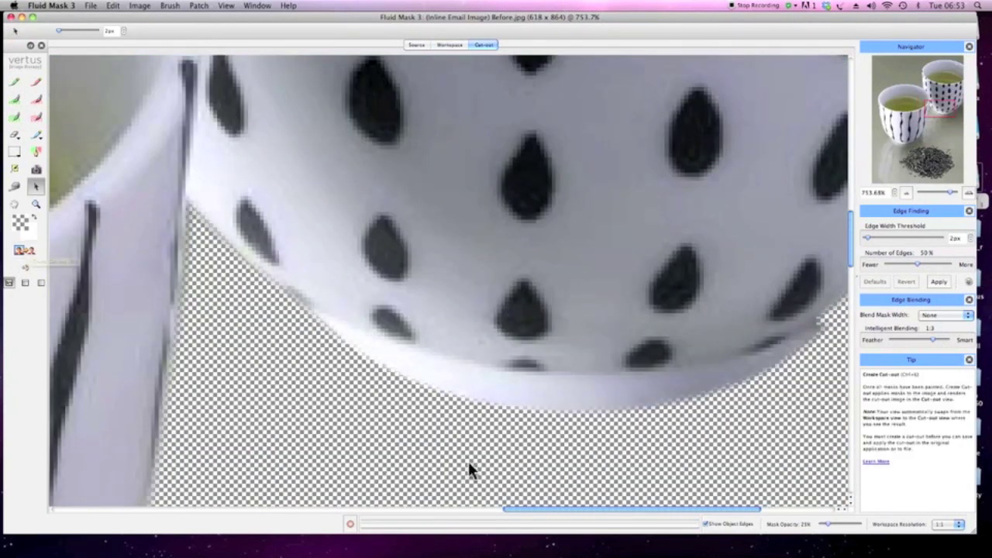
scroll(468, 462, "down", 2)
scroll(468, 469, "down", 2)
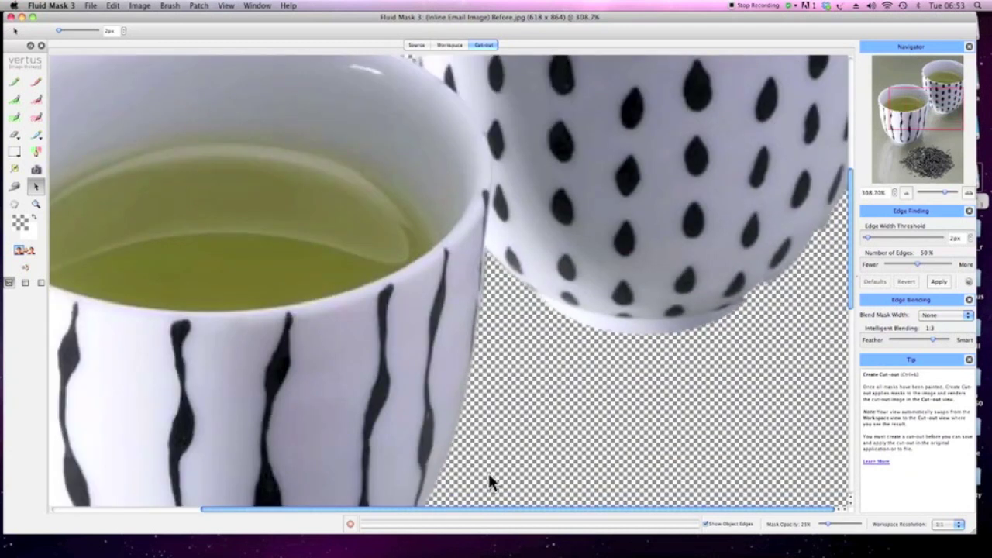
scroll(381, 414, "up", 2)
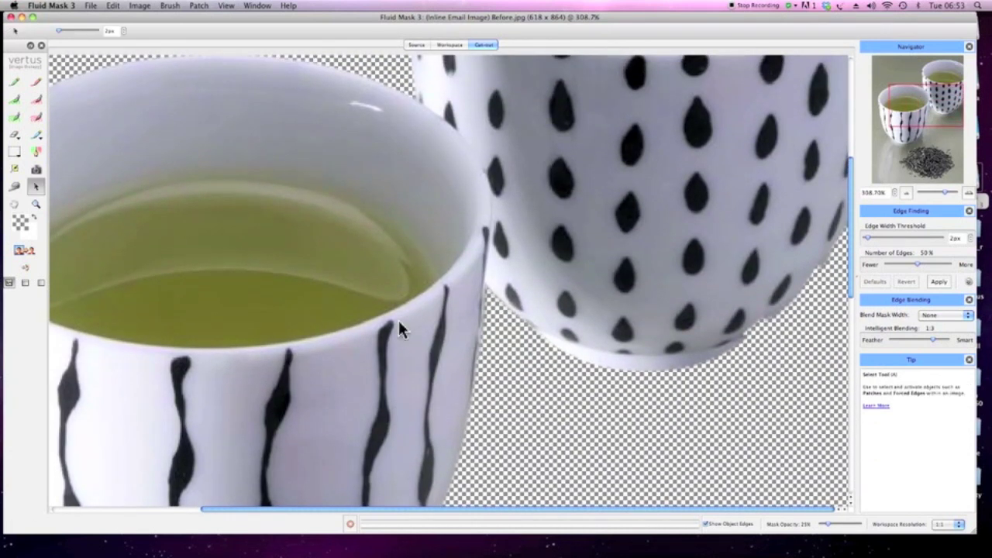
Repair the rear cup's outer lower side with a forced edge and a Keep Local Brush fill, and recreate the cut-out.
left_click(36, 152)
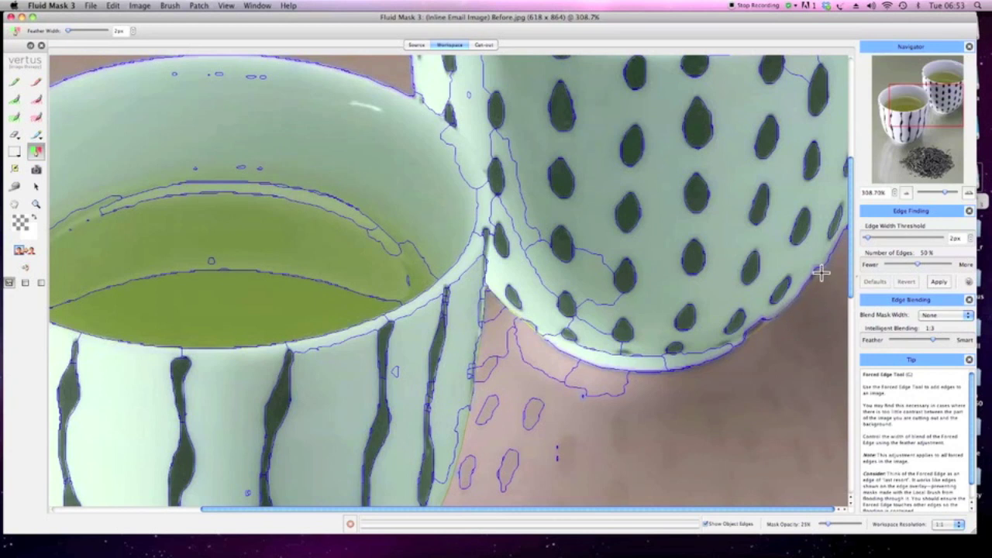
left_click_drag(847, 229, 851, 231)
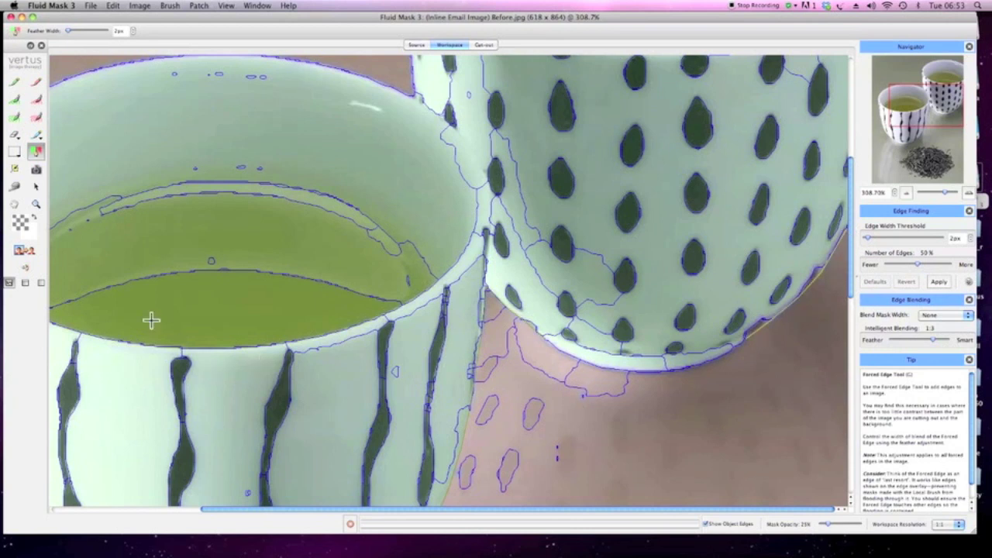
left_click(14, 98)
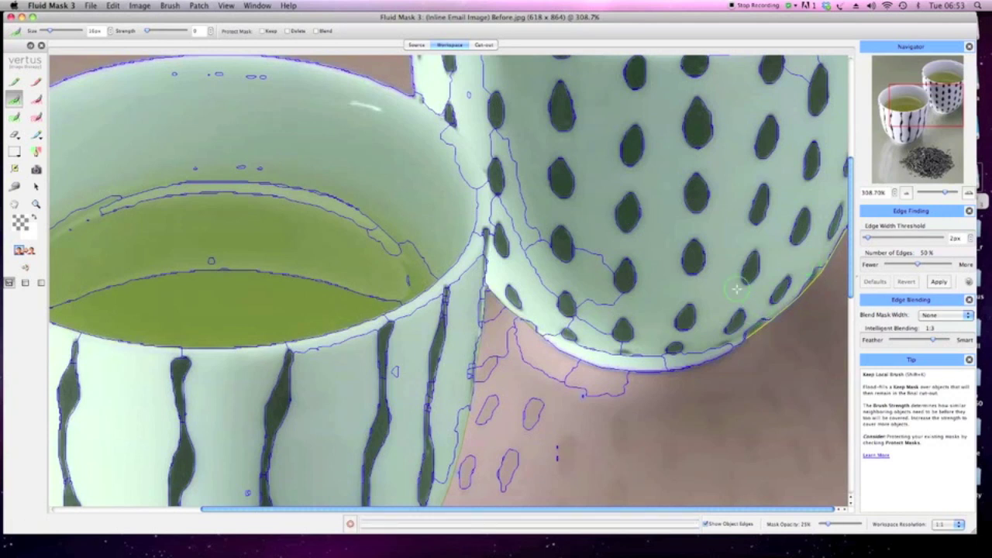
left_click(33, 246)
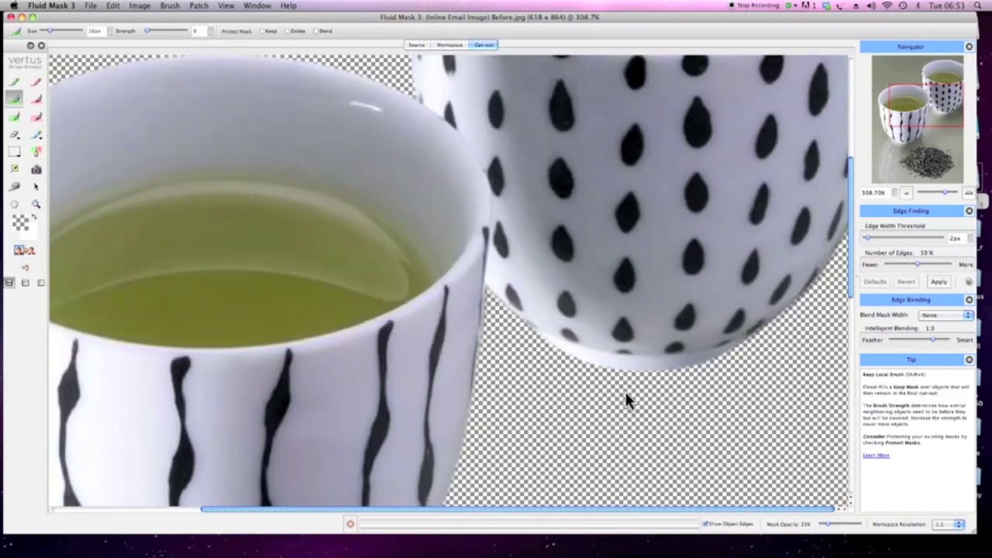
key("super+0")
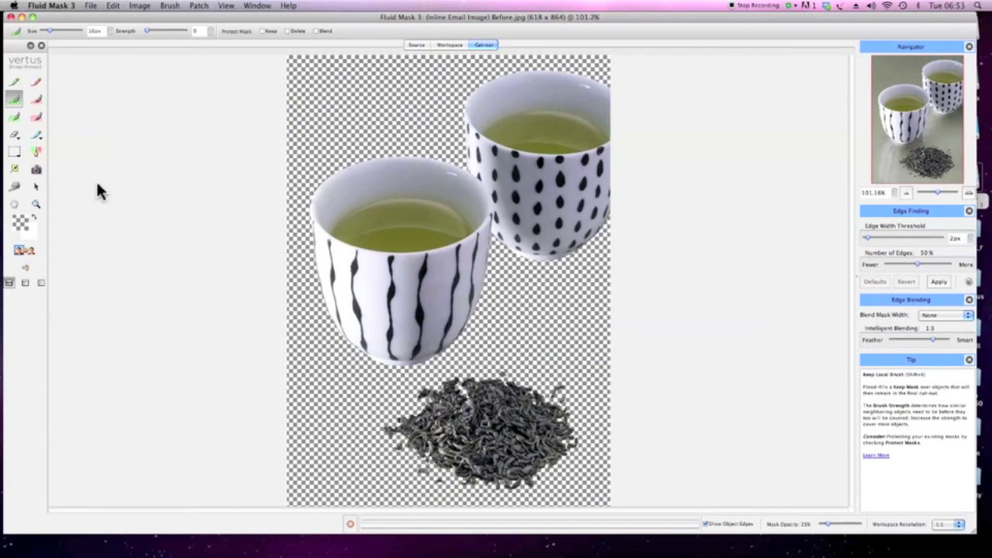
Draw a closed polygon patch around the whole pile of tea leaves.
left_click(17, 154)
left_click_drag(19, 158, 24, 173)
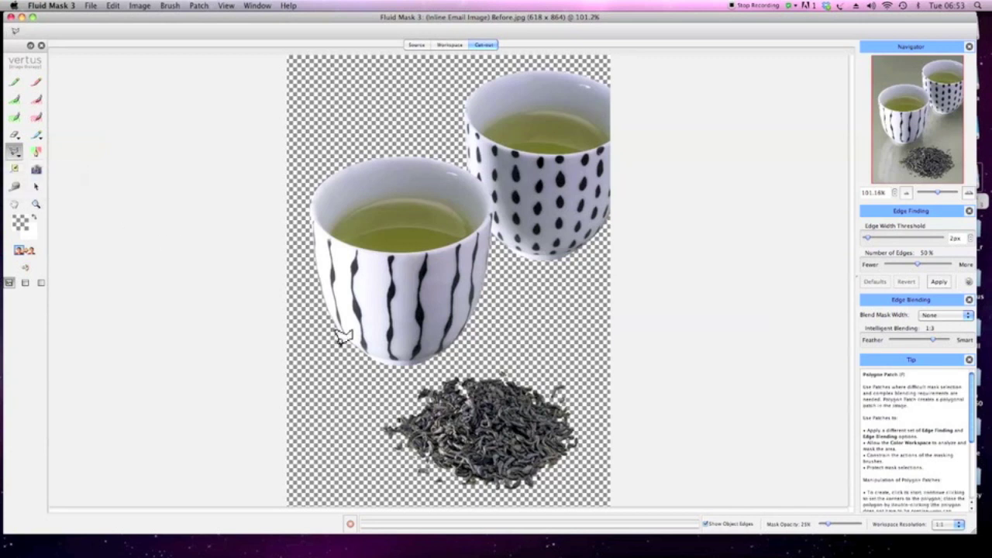
left_click(418, 368)
left_click(361, 387)
left_click(370, 453)
left_click(426, 489)
left_click(521, 501)
left_click(575, 478)
left_click(599, 424)
left_click(577, 357)
double_click(470, 353)
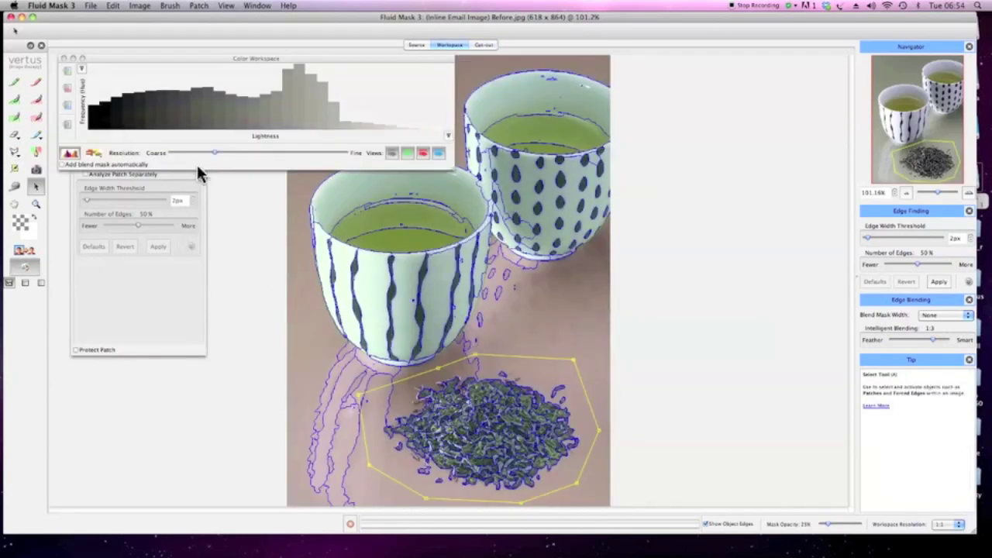
Have the tea-leaf patch analyzed separately, and set its blend mask width to Thin with intelligent blending 5:0.
left_click(64, 59)
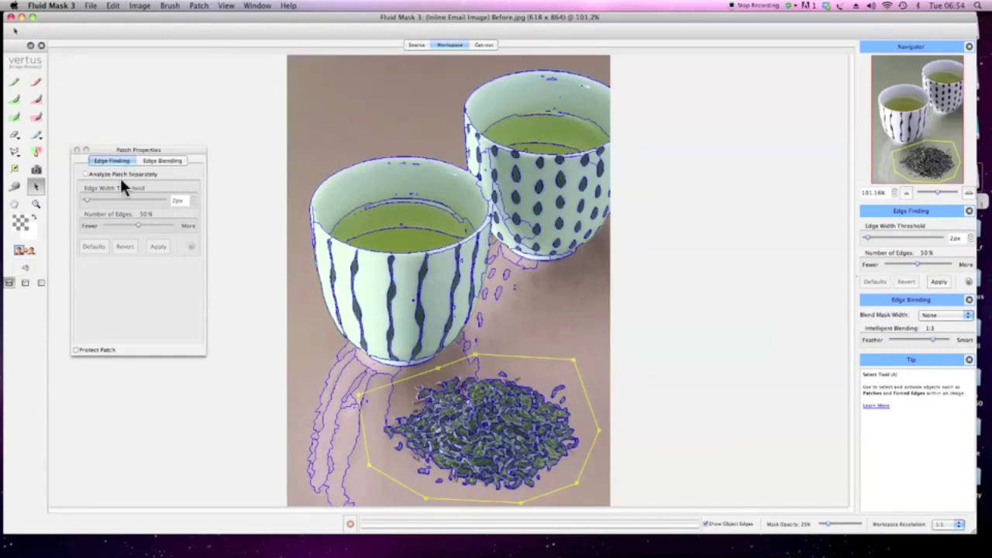
left_click(86, 174)
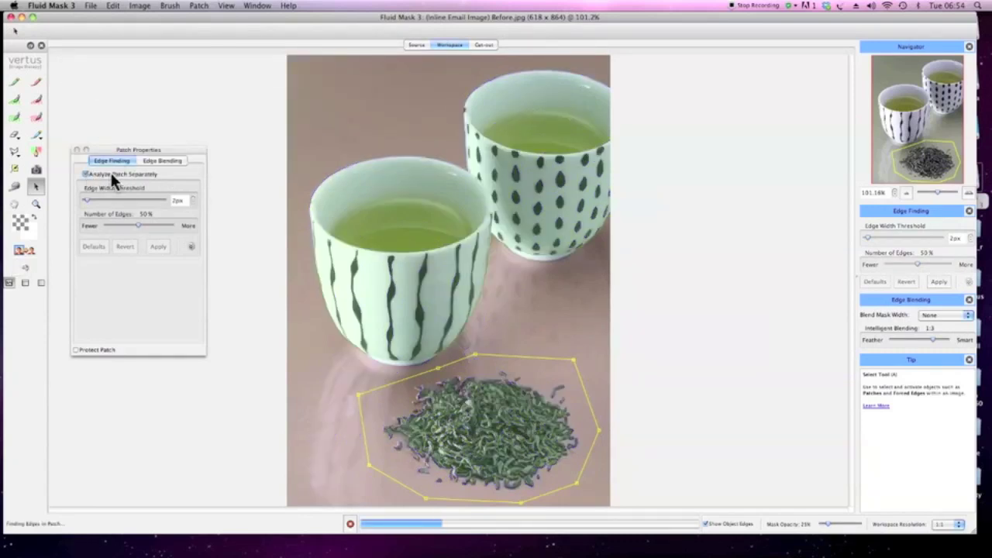
left_click(167, 161)
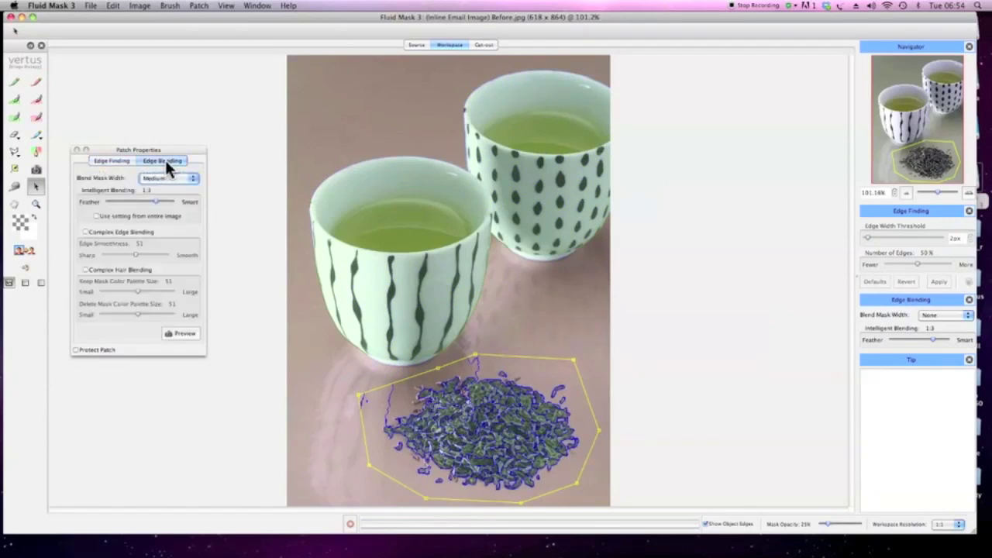
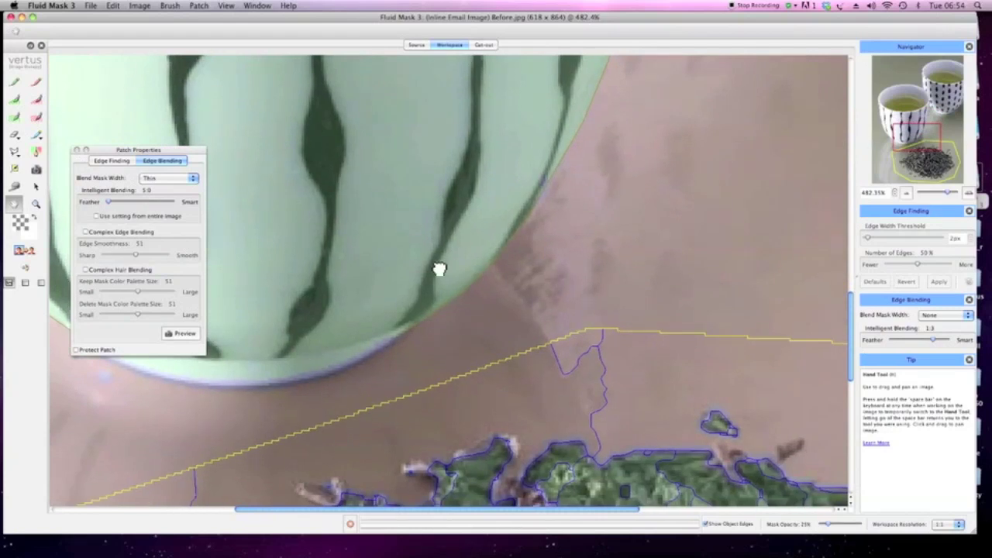
Paint Keep mask over the missed leaf tips along the pile's upper-left edge with the Keep Exact Brush at 5 px.
left_click_drag(479, 279, 516, 226)
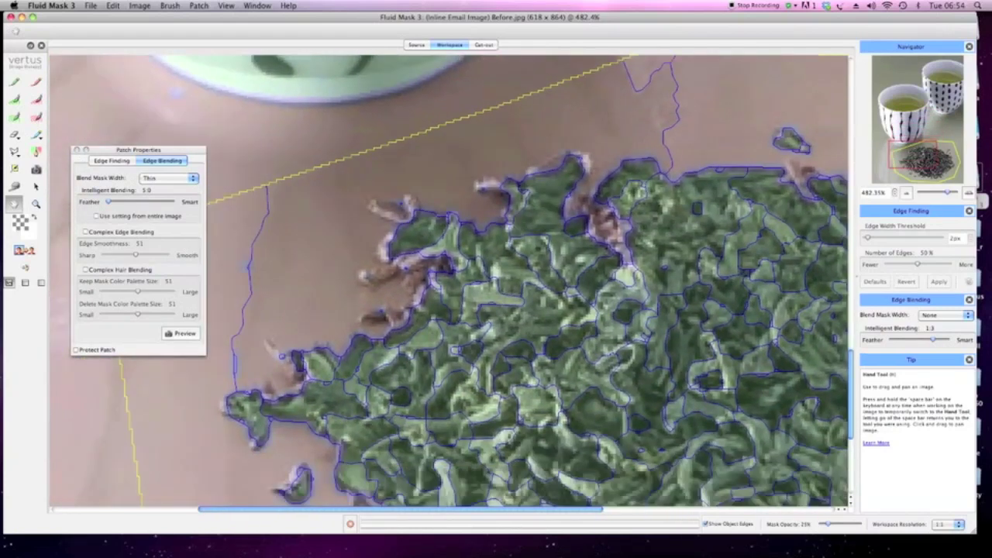
key("k")
left_click_drag(50, 31, 45, 33)
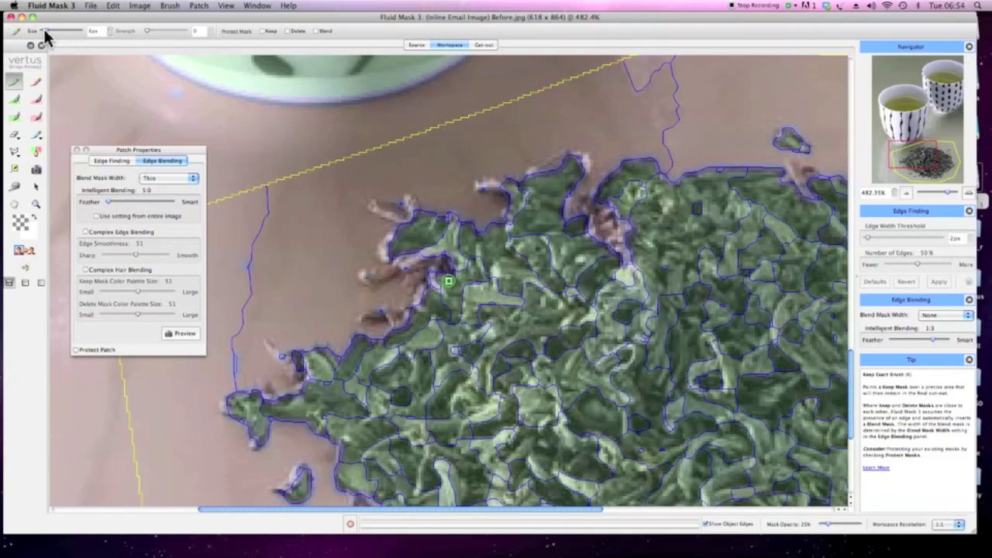
mouse_move(404, 213)
left_mouse_down()
mouse_move(376, 207)
mouse_move(411, 202)
left_mouse_up()
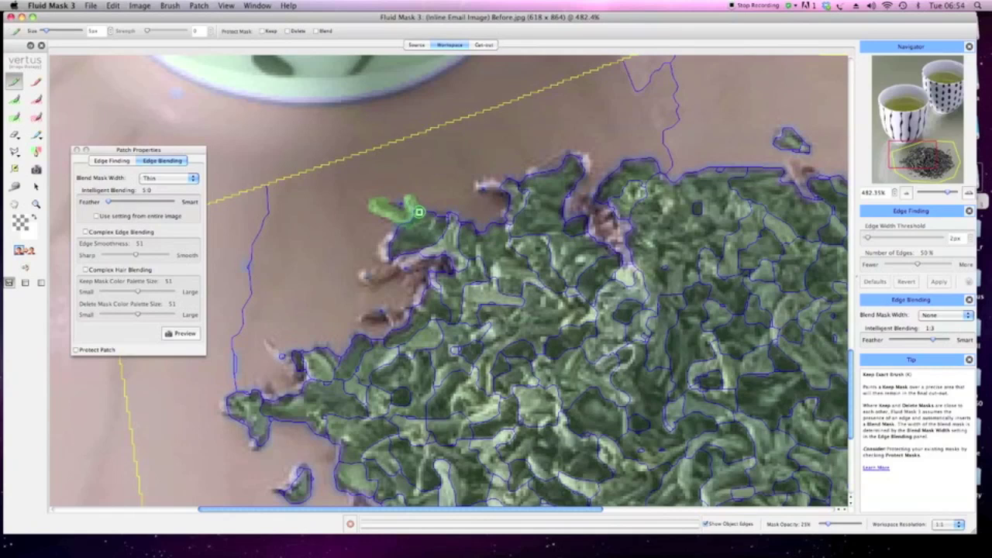
mouse_move(408, 261)
left_mouse_down()
mouse_move(363, 277)
mouse_move(431, 253)
mouse_move(410, 284)
mouse_move(455, 243)
mouse_move(420, 296)
mouse_move(423, 309)
mouse_move(440, 269)
mouse_move(442, 277)
mouse_move(455, 269)
mouse_move(409, 258)
mouse_move(397, 237)
mouse_move(386, 247)
mouse_move(388, 256)
mouse_move(416, 248)
mouse_move(398, 234)
mouse_move(448, 260)
left_mouse_up()
mouse_move(368, 316)
left_mouse_down()
mouse_move(405, 312)
mouse_move(392, 341)
mouse_move(417, 332)
left_mouse_up()
left_click_drag(273, 349, 295, 360)
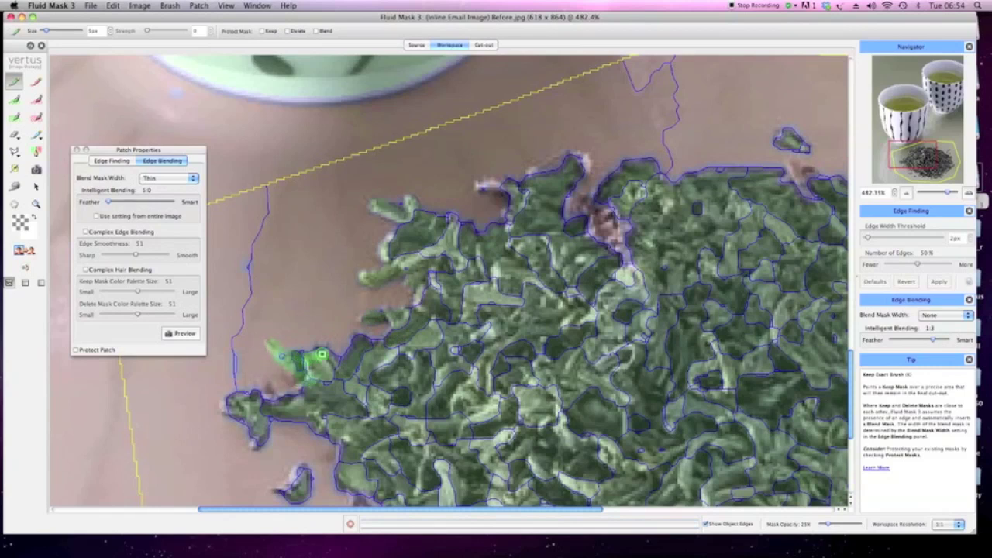
mouse_move(236, 400)
left_mouse_down()
mouse_move(250, 420)
mouse_move(254, 445)
mouse_move(253, 400)
mouse_move(288, 407)
left_mouse_up()
mouse_move(324, 482)
left_mouse_down()
mouse_move(293, 491)
mouse_move(299, 481)
left_mouse_up()
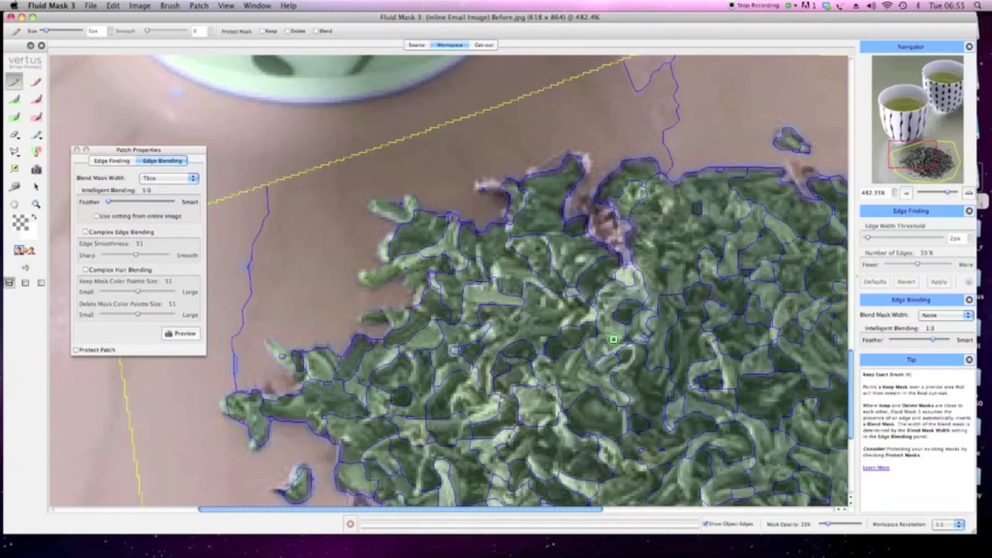
Paint Keep mask over the missed leaves along the pile's lower-left edge with the Keep Exact Brush.
scroll(505, 338, "down", 10)
left_click_drag(459, 396, 497, 343)
mouse_move(575, 375)
left_mouse_down()
mouse_move(570, 400)
mouse_move(554, 368)
left_mouse_up()
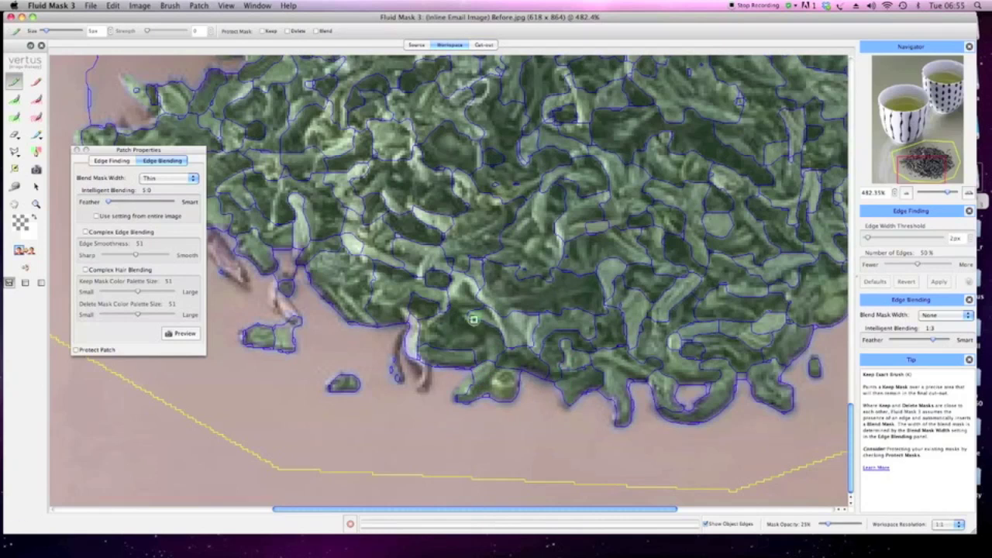
left_click_drag(396, 376, 406, 324)
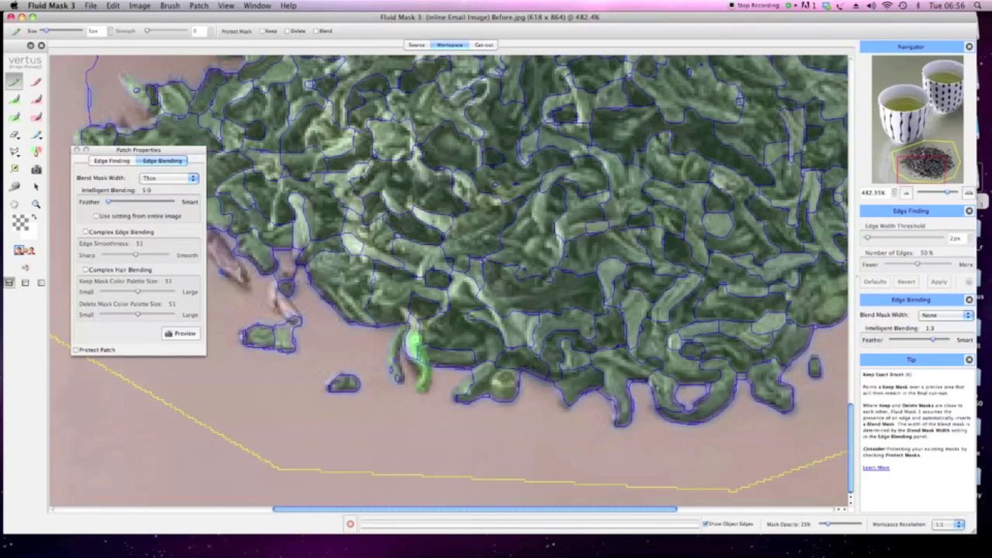
key("h")
mouse_move(326, 345)
left_mouse_down()
mouse_move(482, 386)
mouse_move(459, 375)
mouse_move(434, 344)
mouse_move(443, 319)
left_mouse_up()
key("k")
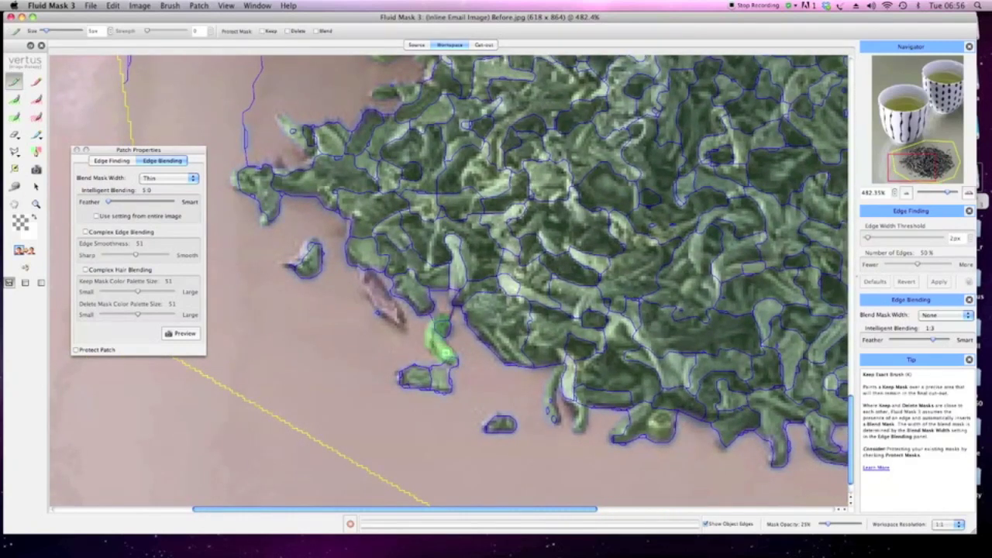
mouse_move(367, 278)
left_mouse_down()
mouse_move(398, 323)
mouse_move(370, 273)
left_mouse_up()
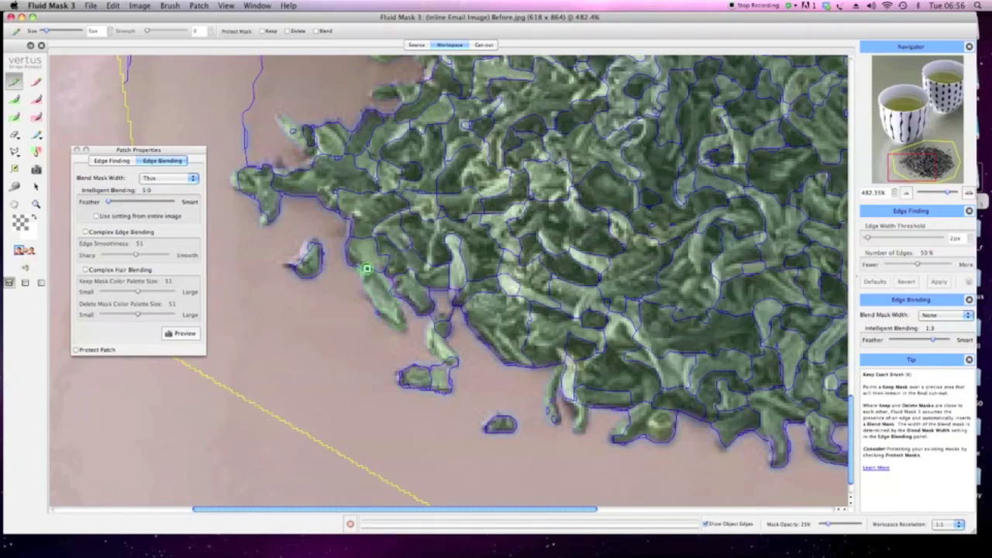
Preview the patch's blending and compare the tea-leaf cut-out with the source image.
left_click(179, 334)
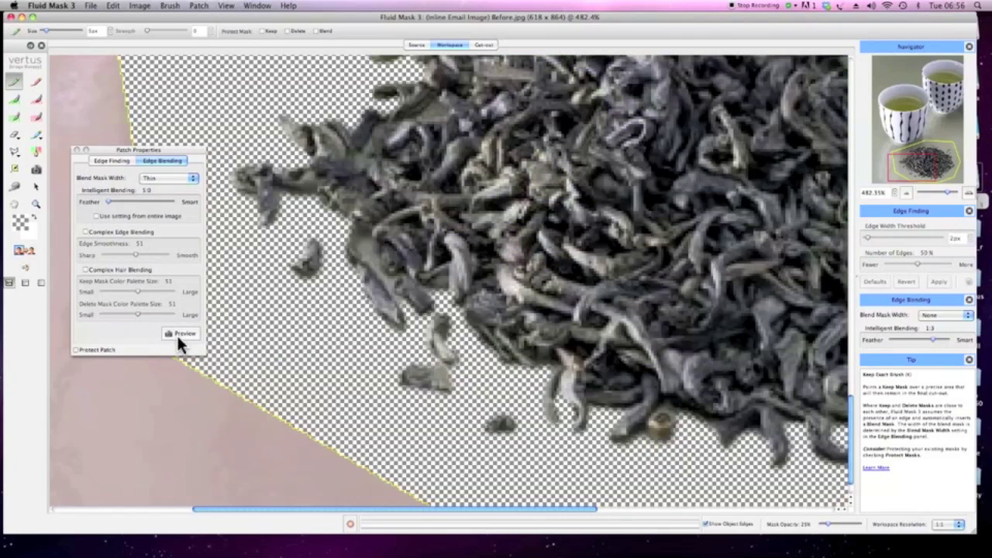
key("super+3")
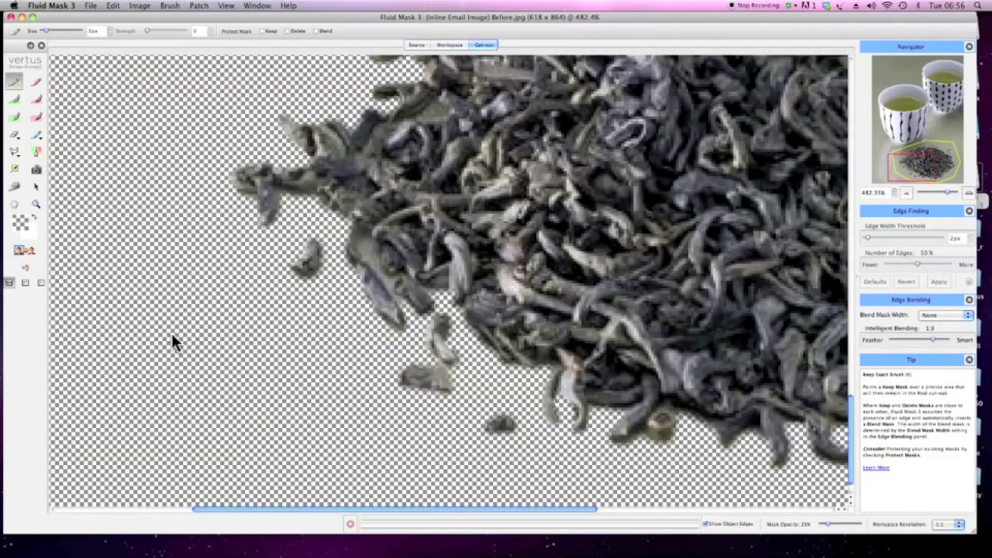
key("super+2")
key("super+minus")
key("super+minus")
key("h")
mouse_move(586, 195)
left_mouse_down()
mouse_move(375, 207)
mouse_move(376, 218)
left_mouse_up()
key("k")
key("super+1")
key("super+3")
key("super+1")
key("super+3")
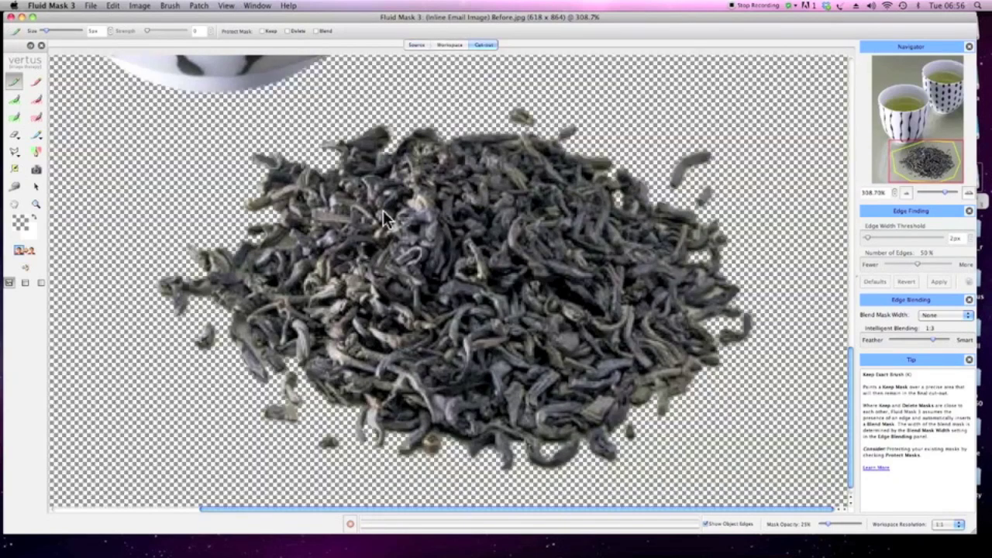
Paint Delete mask over the background gaps between the leaves at the pile's right edge with the Delete Exact Brush.
left_click(36, 79)
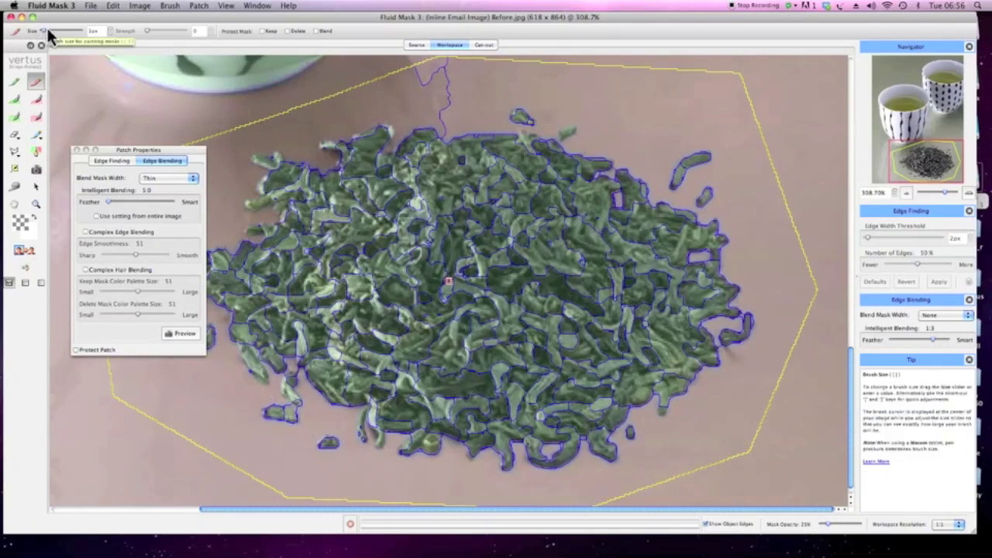
scroll(46, 29, "up", 4)
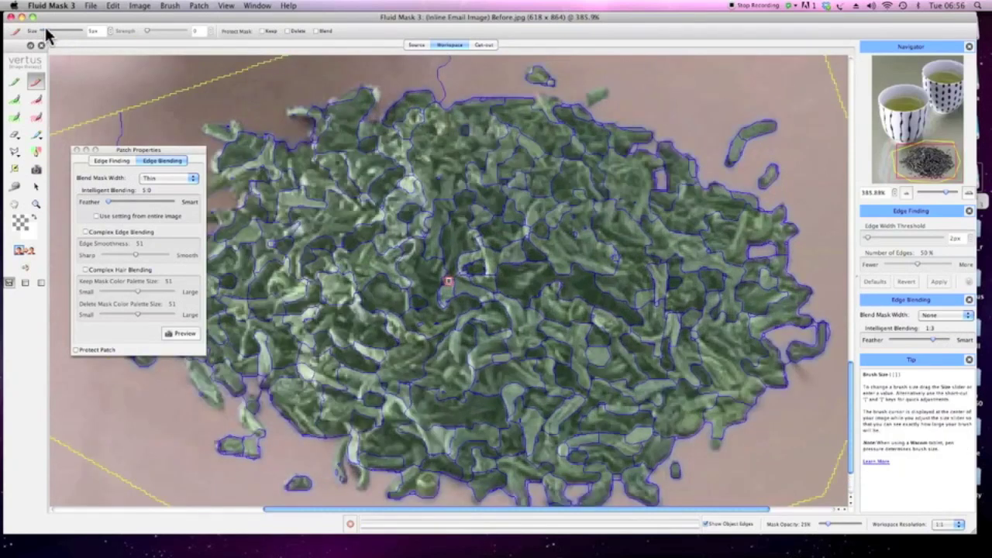
key("space")
left_click_drag(620, 199, 341, 265)
left_click_drag(529, 223, 479, 240)
key("d")
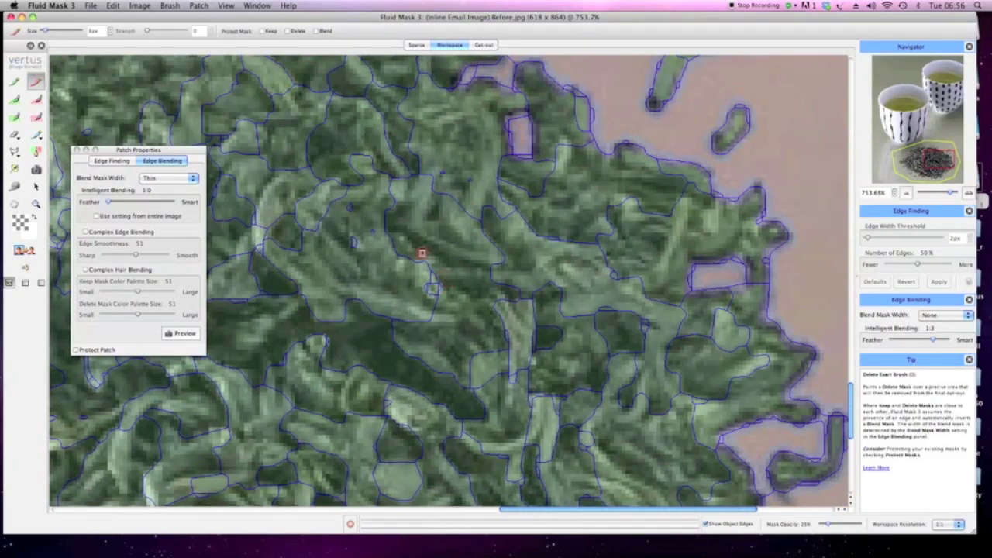
scroll(697, 406, "down", 5)
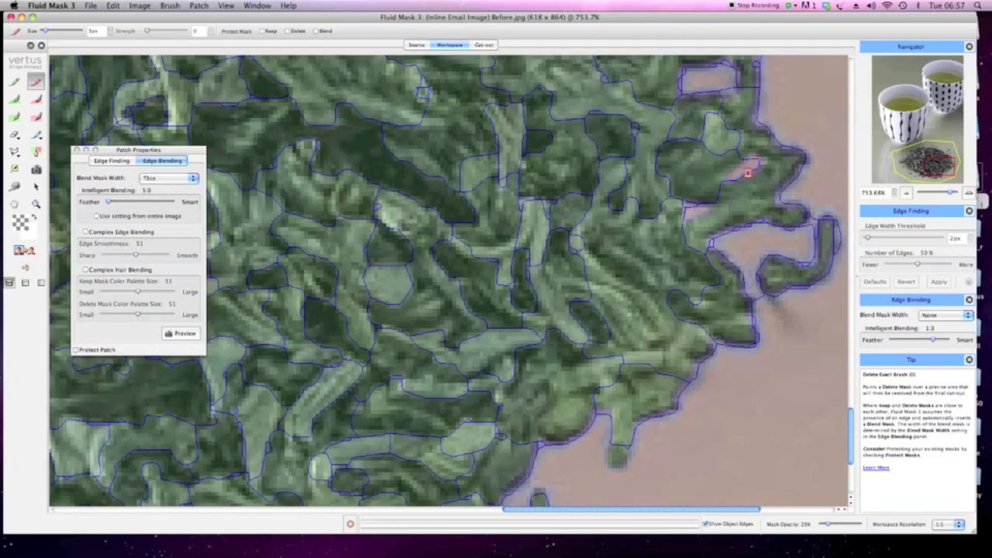
Preview the corrected patch and examine the cut-out of the tea leaves and both cups as a whole.
left_click(171, 332)
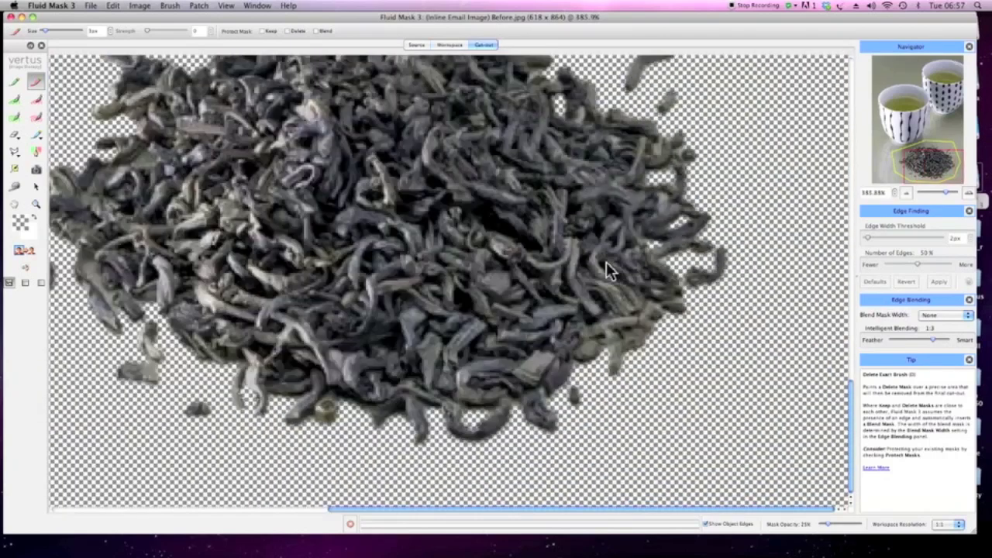
key("super+minus")
key("super+minus")
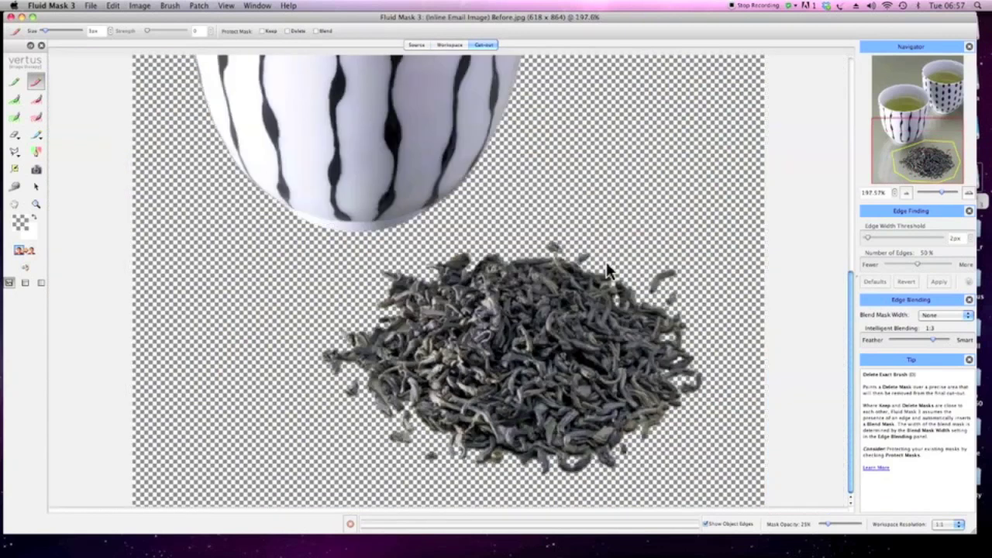
key("super+minus")
key("super+minus")
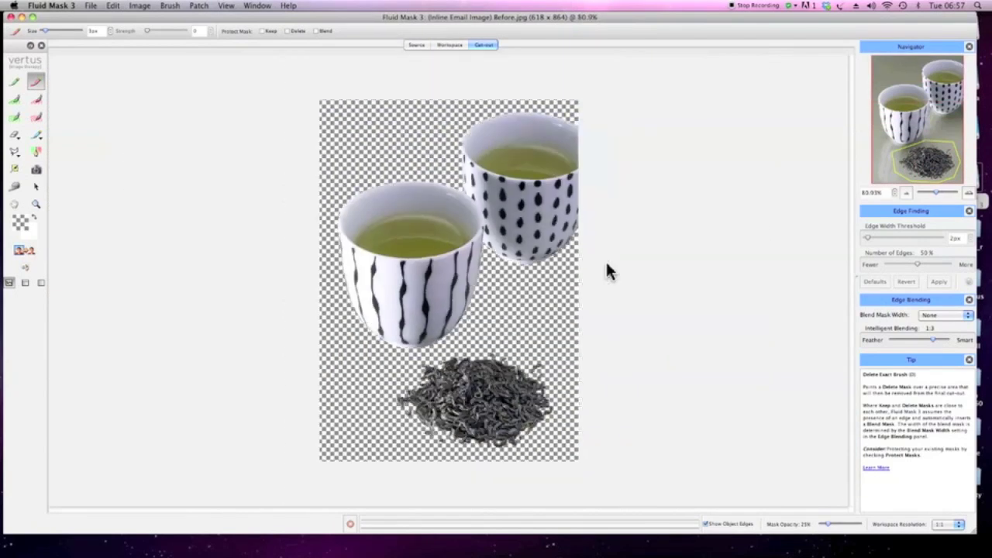